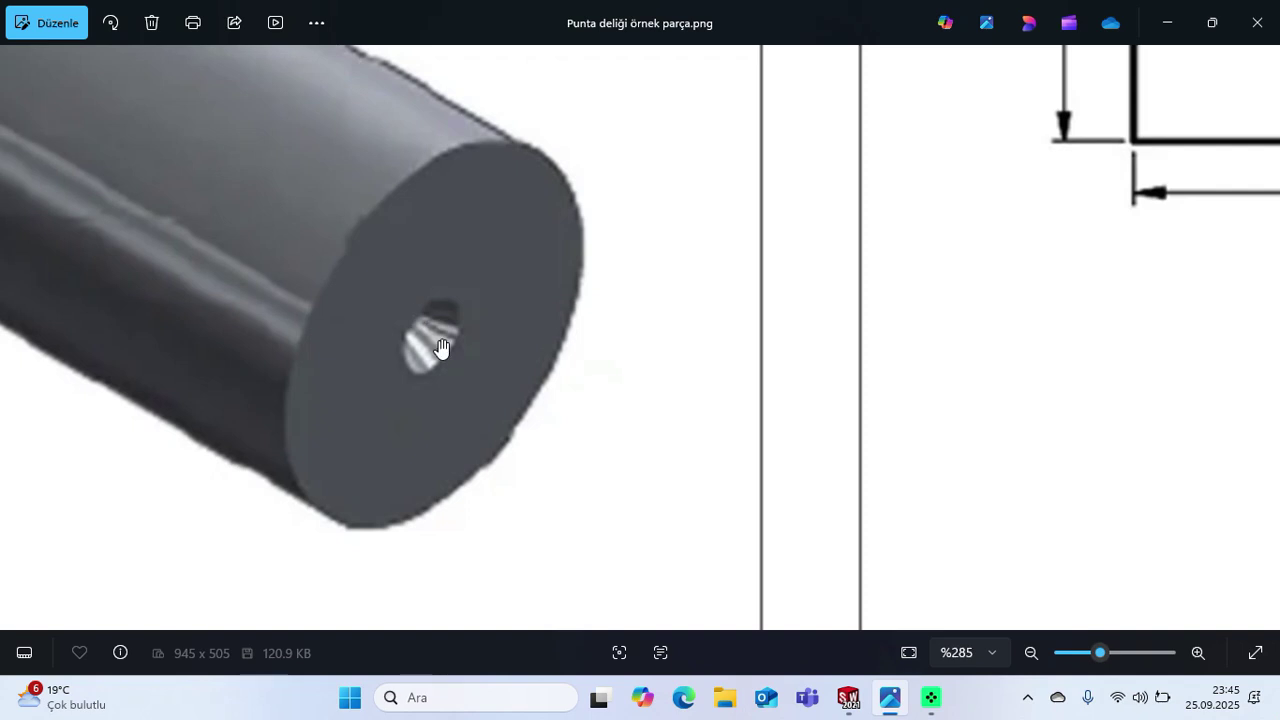
Examine the cylinder's overall dimensions and the centre hole detail in the reference drawing.
{"action": "scroll", "coordinate": [458, 366], "scroll_direction": "down", "scroll_amount": 2}
{"action": "scroll", "coordinate": [458, 366], "scroll_direction": "down", "scroll_amount": 2}
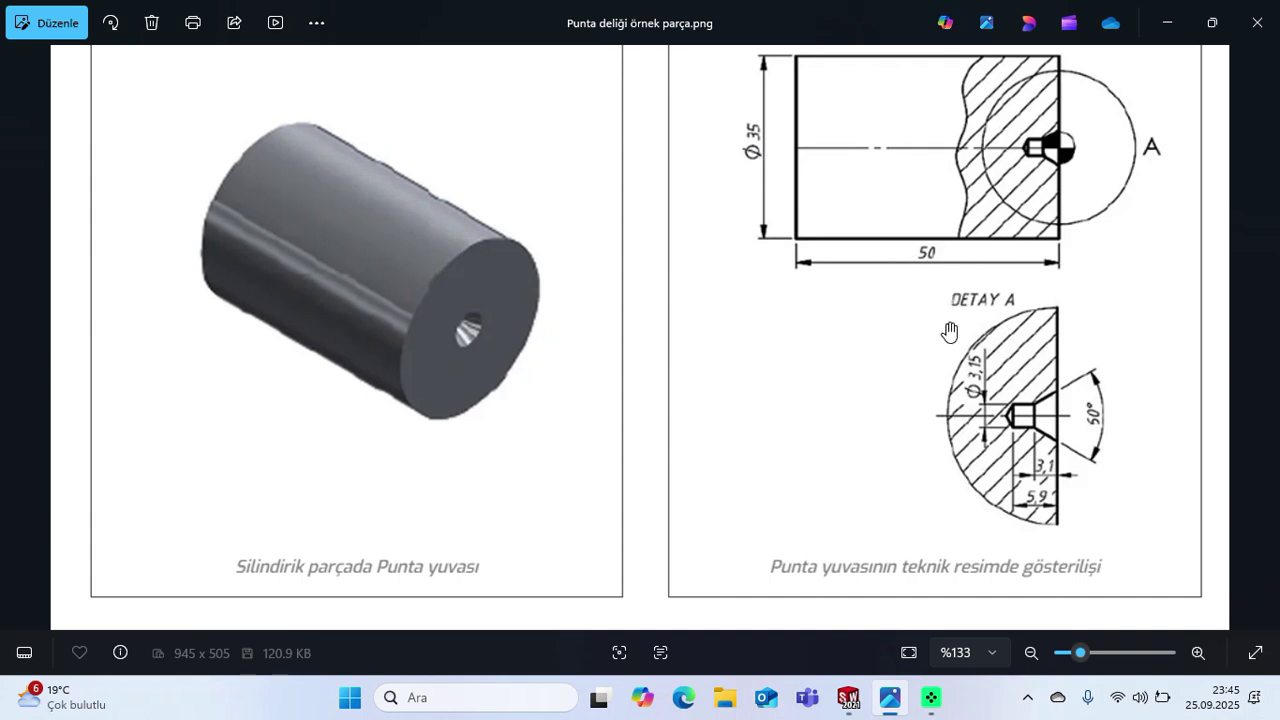
{"action": "scroll", "coordinate": [965, 240], "scroll_direction": "up", "scroll_amount": 2}
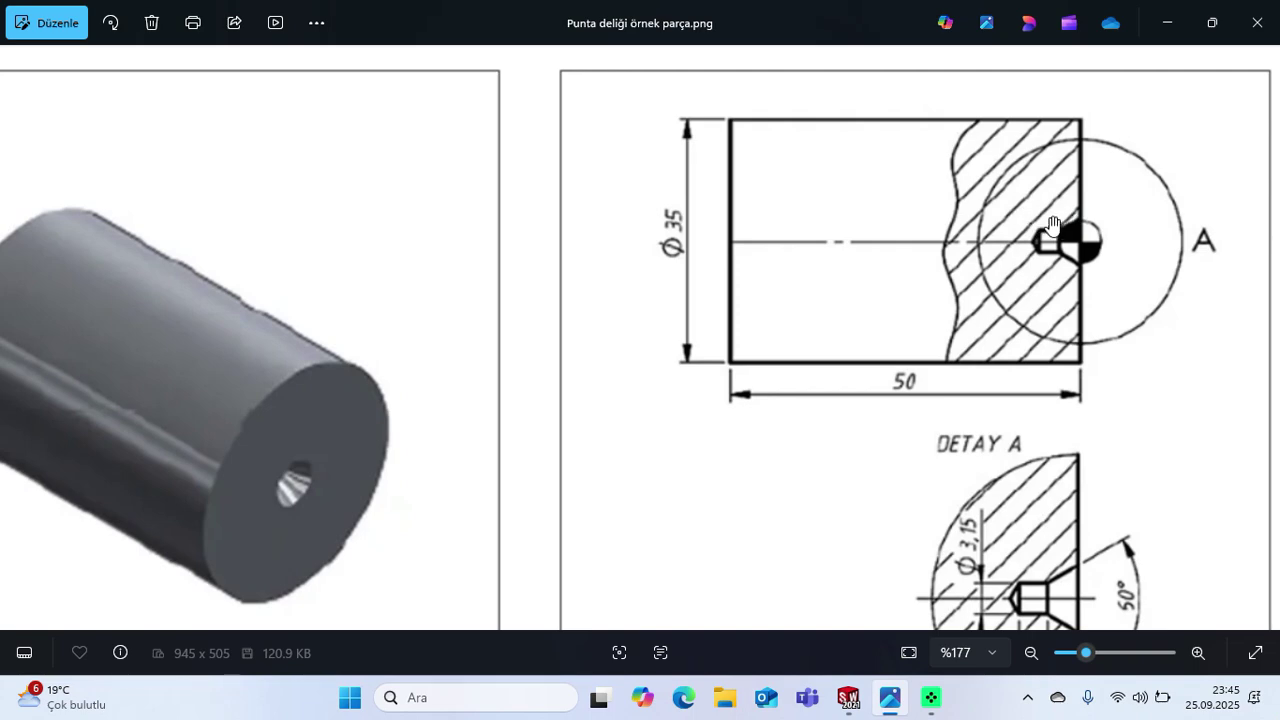
{"action": "scroll", "coordinate": [1005, 285], "scroll_direction": "down", "scroll_amount": 2}
{"action": "scroll", "coordinate": [1036, 445], "scroll_direction": "up", "scroll_amount": 3}
{"action": "scroll", "coordinate": [1036, 445], "scroll_direction": "up", "scroll_amount": 1}
{"action": "left_click_drag", "start_coordinate": [1036, 445], "coordinate": [1002, 277]}
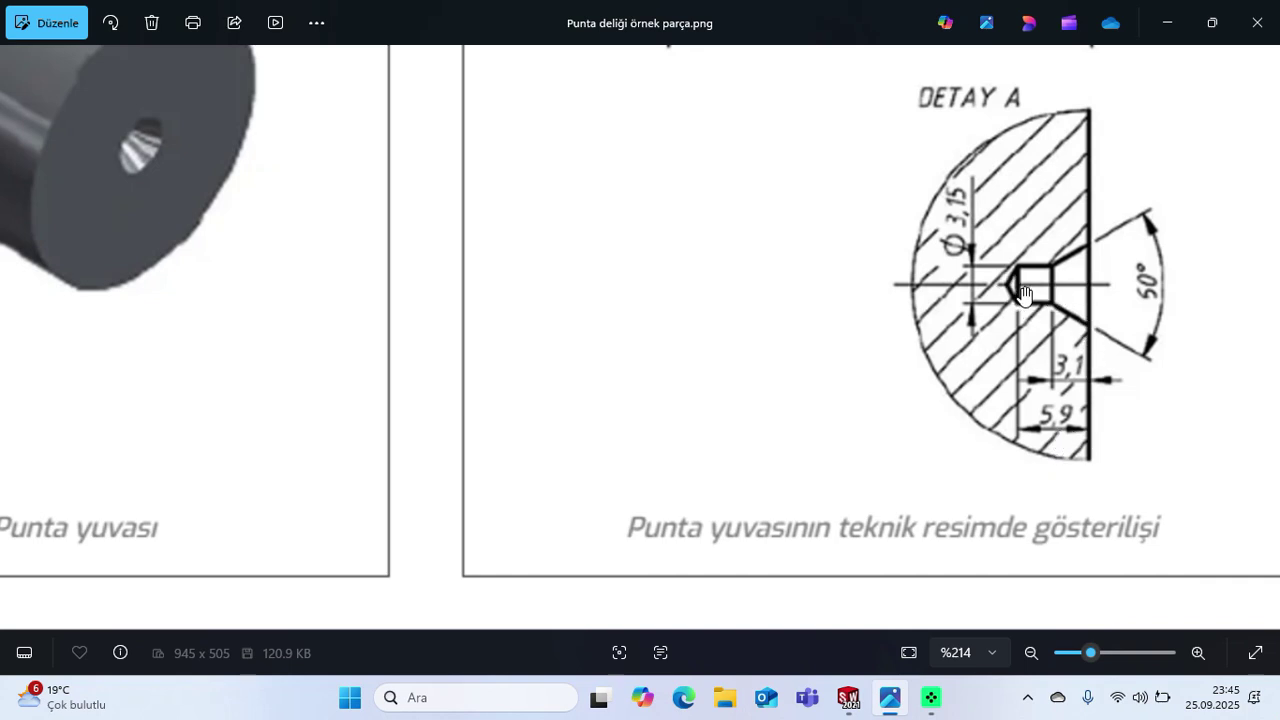
{"action": "scroll", "coordinate": [1016, 290], "scroll_direction": "up", "scroll_amount": 5}
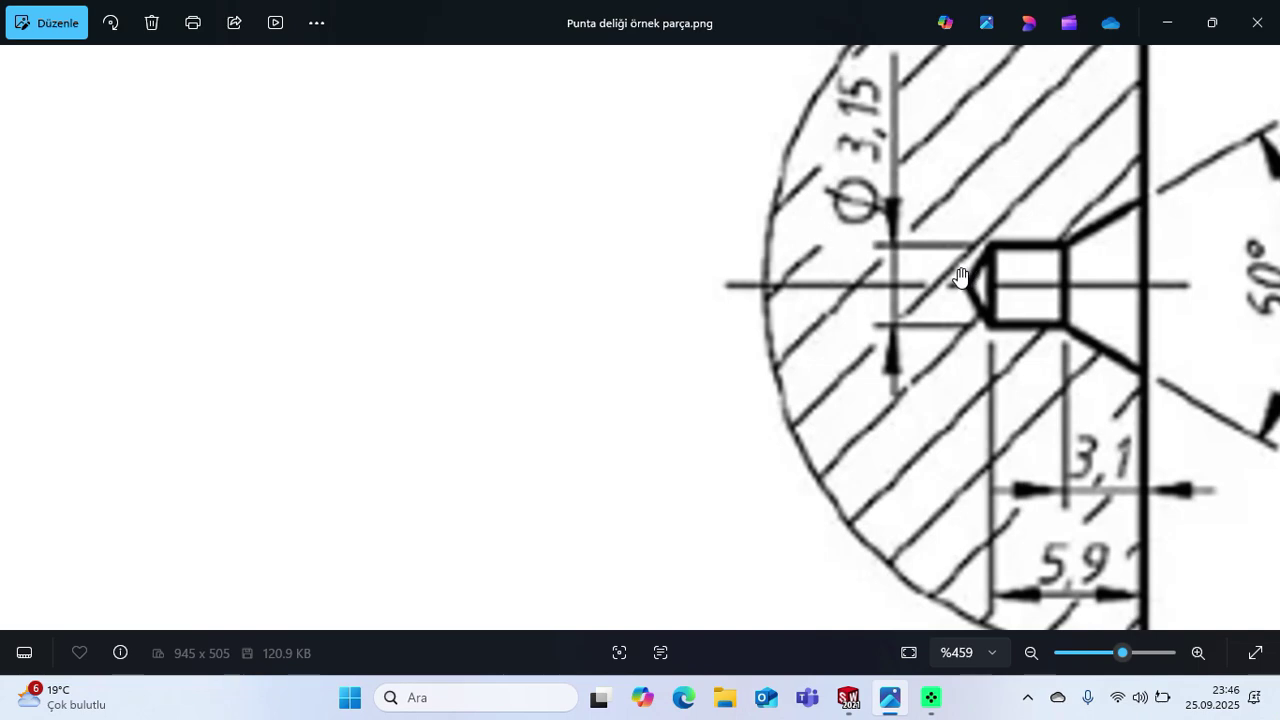
{"action": "scroll", "coordinate": [1002, 354], "scroll_direction": "down", "scroll_amount": 3}
{"action": "scroll", "coordinate": [1002, 354], "scroll_direction": "down", "scroll_amount": 5}
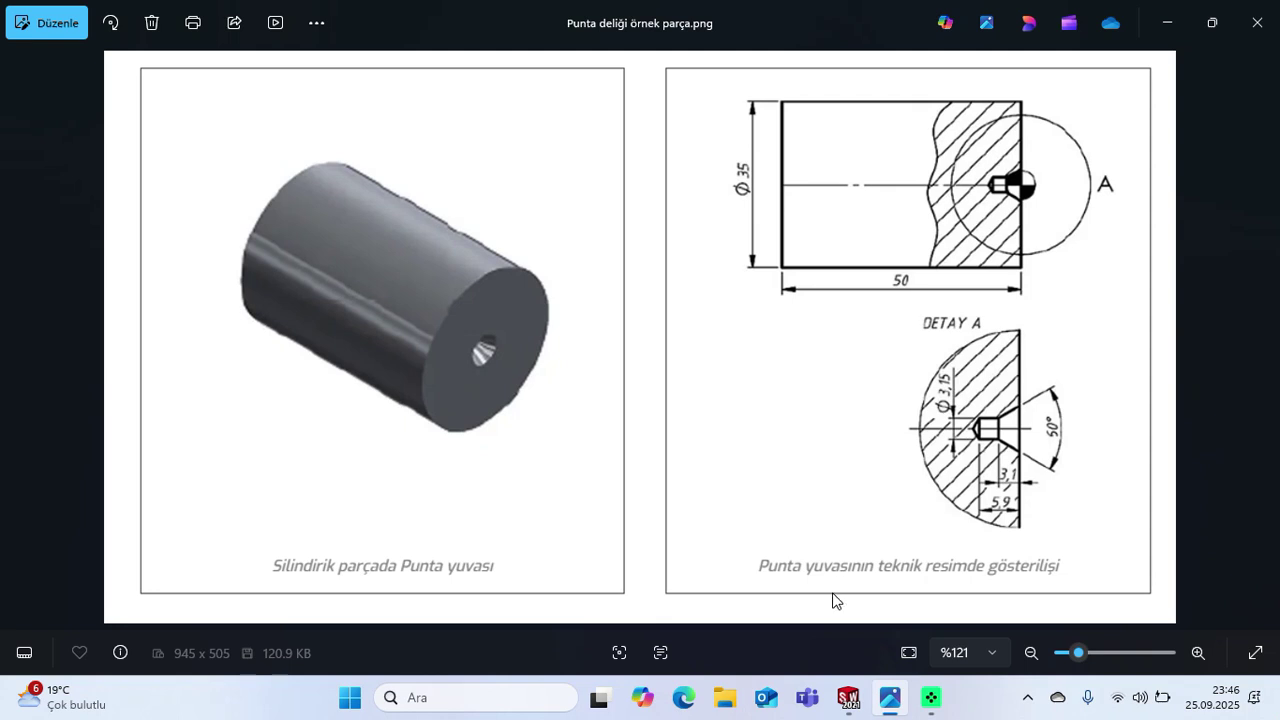
{"action": "mouse_move", "coordinate": [848, 706]}
{"action": "scroll", "coordinate": [983, 447], "scroll_direction": "up", "scroll_amount": 2}
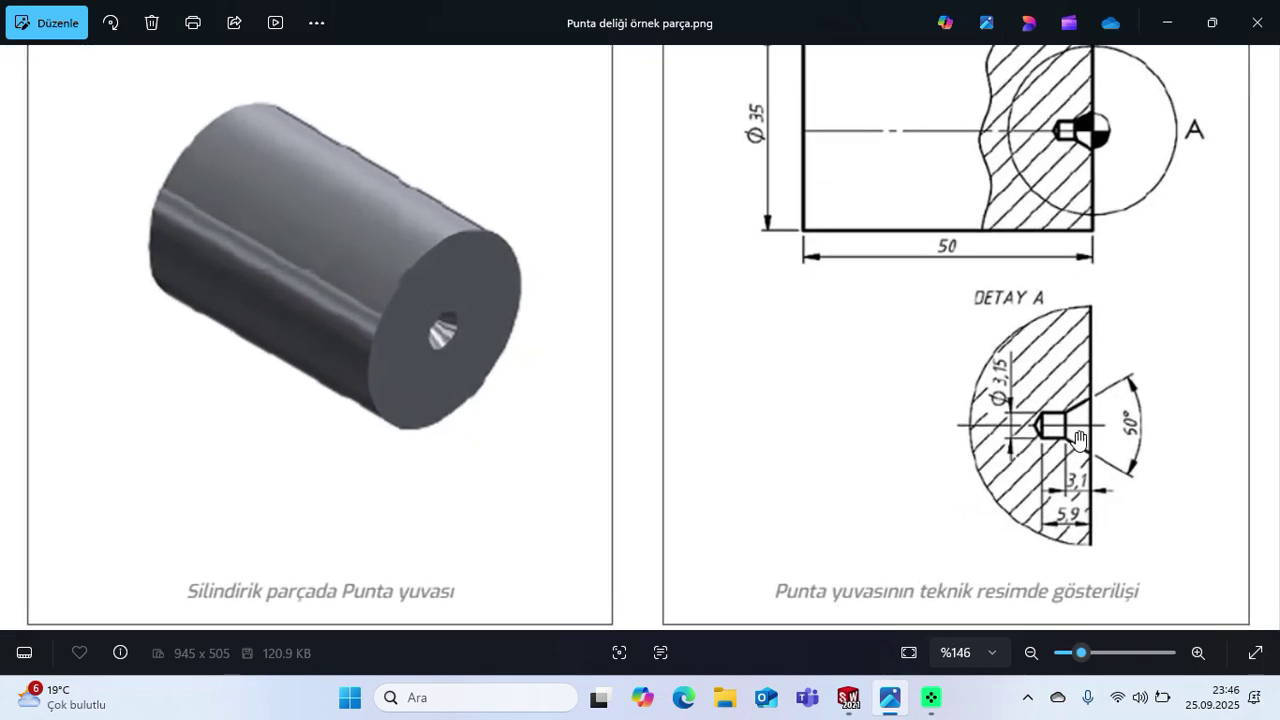
{"action": "scroll", "coordinate": [1078, 438], "scroll_direction": "down", "scroll_amount": 2}
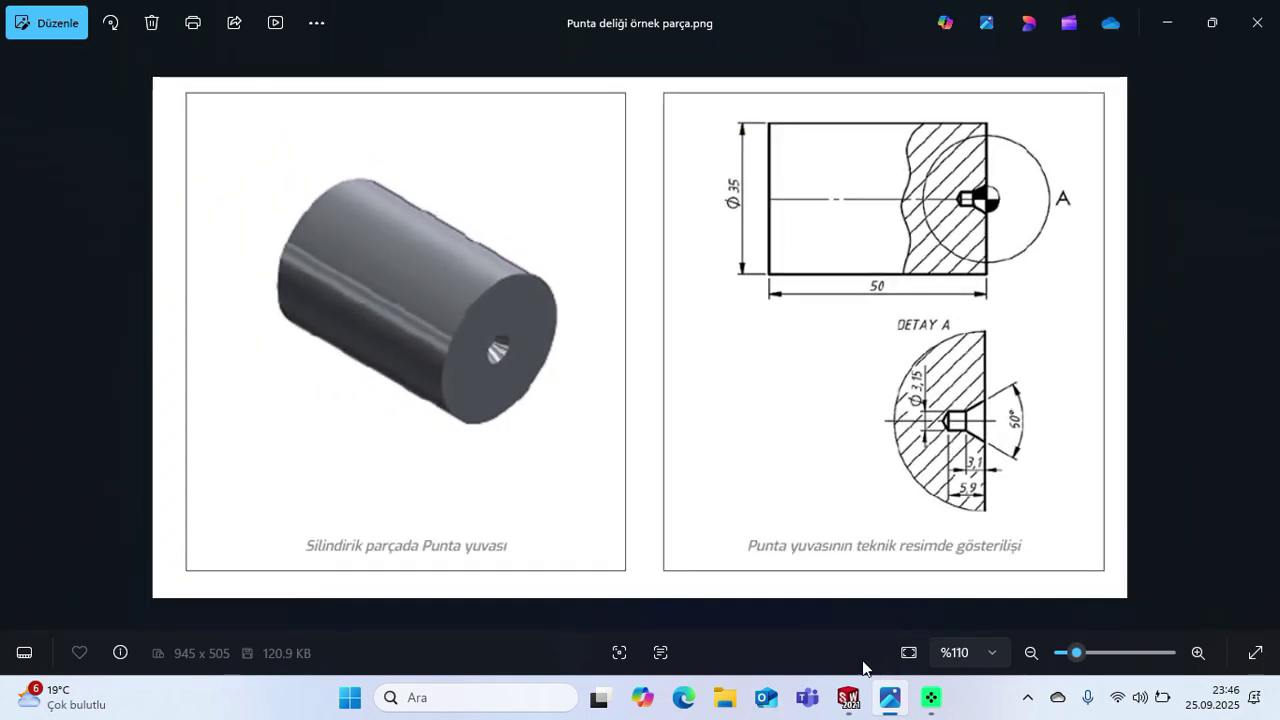
Switch to SOLIDWORKS, create a new part and apply a background scene to it.
{"action": "left_click", "coordinate": [849, 700]}
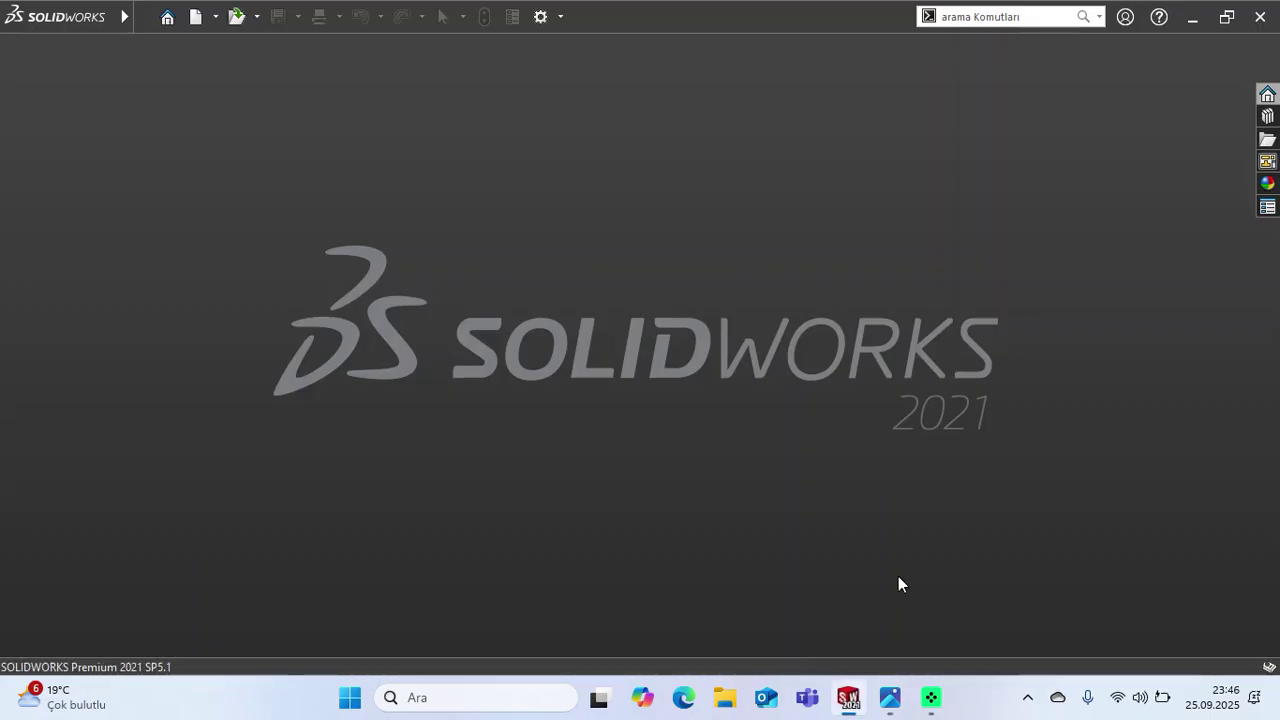
{"action": "left_click", "coordinate": [195, 16]}
{"action": "double_click", "coordinate": [448, 288]}
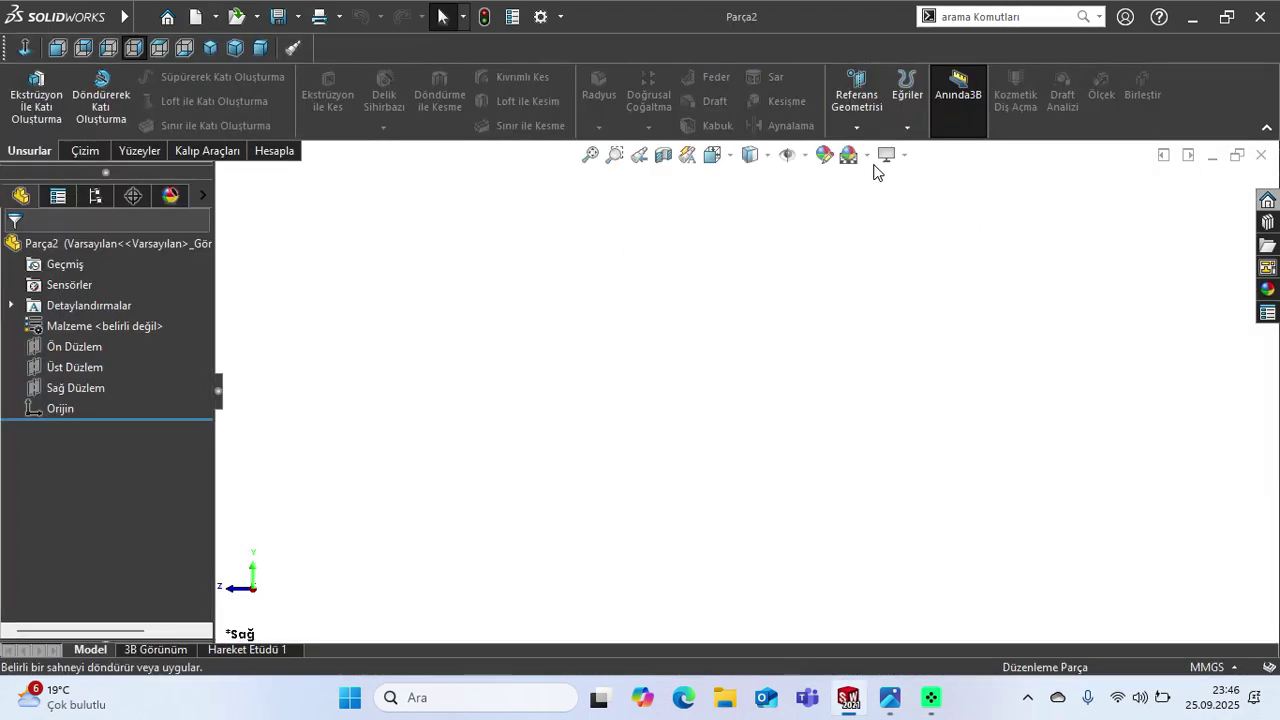
{"action": "left_click", "coordinate": [866, 155]}
{"action": "left_click", "coordinate": [850, 185]}
Sketch a 35 mm diameter circle centred on the origin of the Front Plane (Ön Düzlem).
{"action": "left_click", "coordinate": [72, 346]}
{"action": "left_click", "coordinate": [50, 333]}
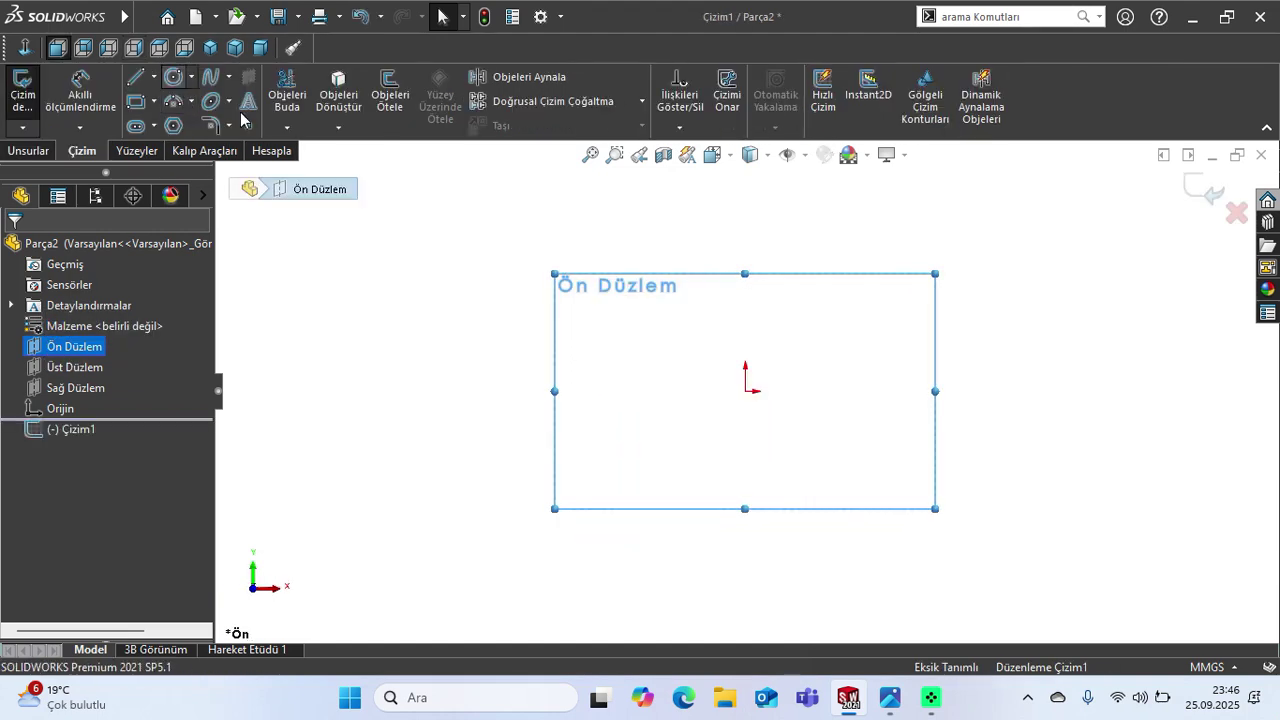
{"action": "left_click", "coordinate": [173, 77]}
{"action": "left_click", "coordinate": [745, 391]}
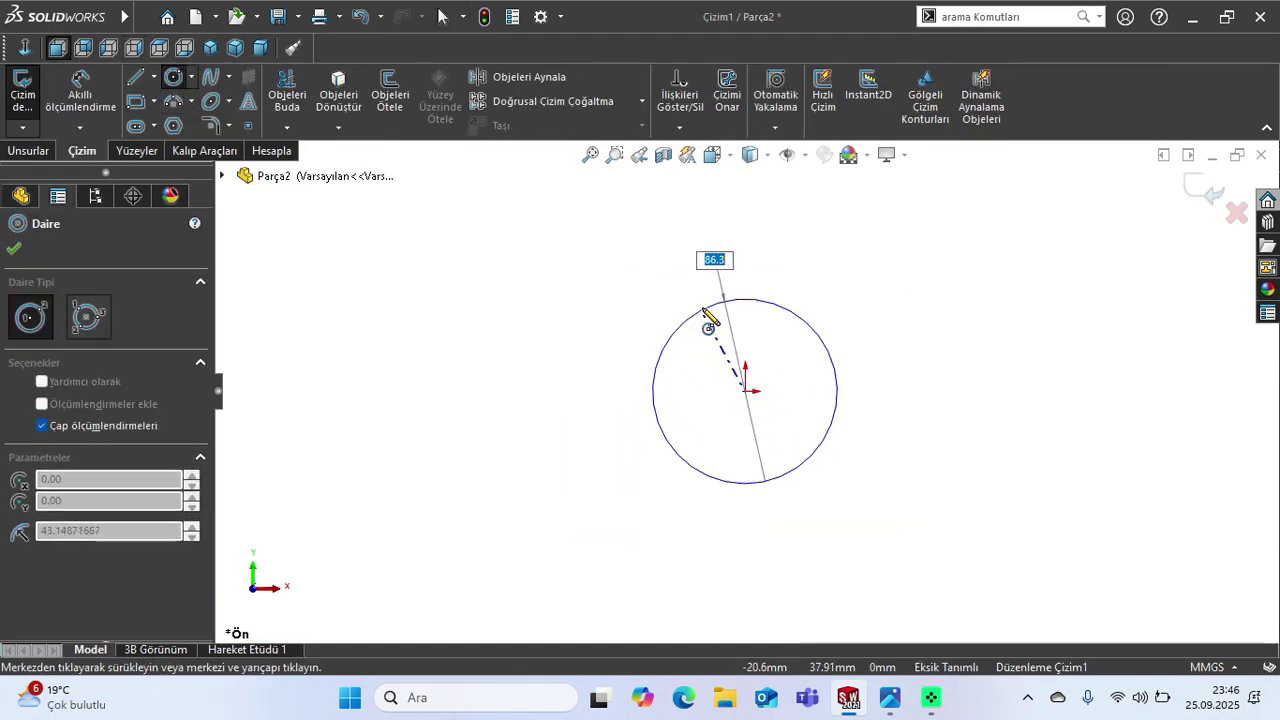
{"action": "type", "text": "35"}
{"action": "key", "text": "Return"}
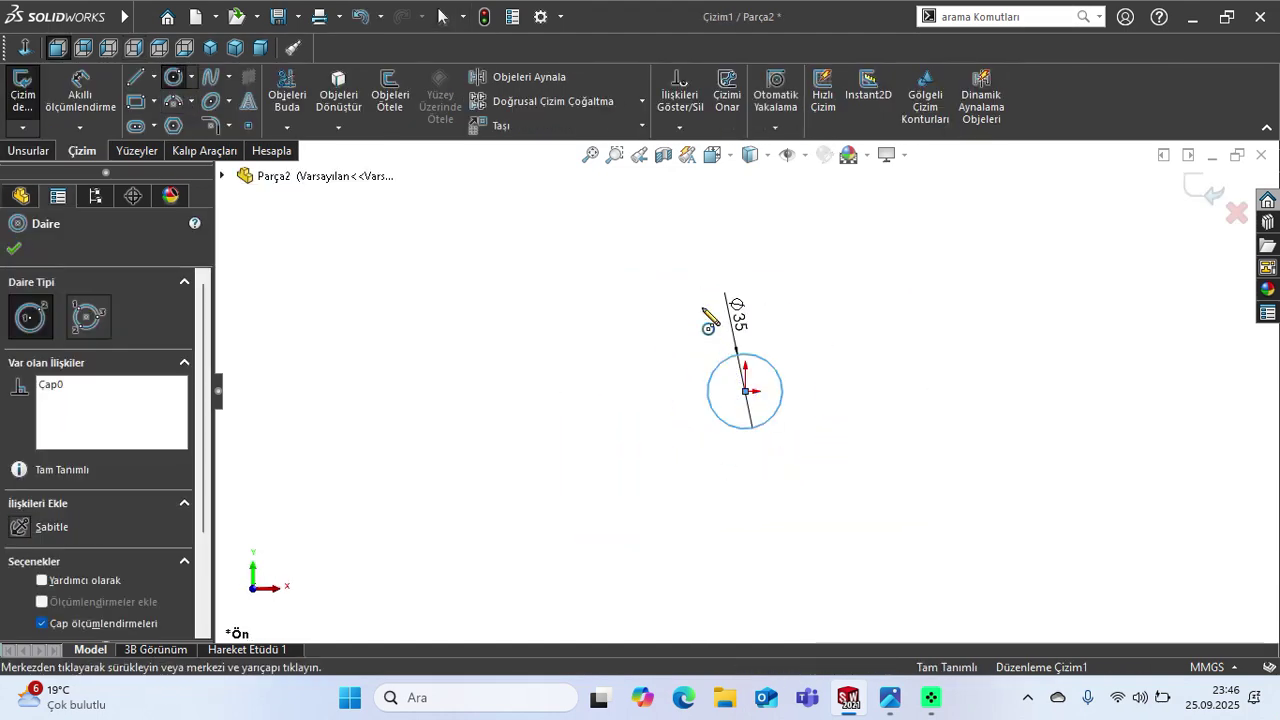
{"action": "right_click", "coordinate": [392, 318]}
{"action": "left_click", "coordinate": [424, 336]}
Extrude the circle 50 mm with the Mid Plane (Orta Düzlem) end condition, checking the length in the reference drawing.
{"action": "left_click", "coordinate": [210, 47]}
{"action": "left_click", "coordinate": [24, 151]}
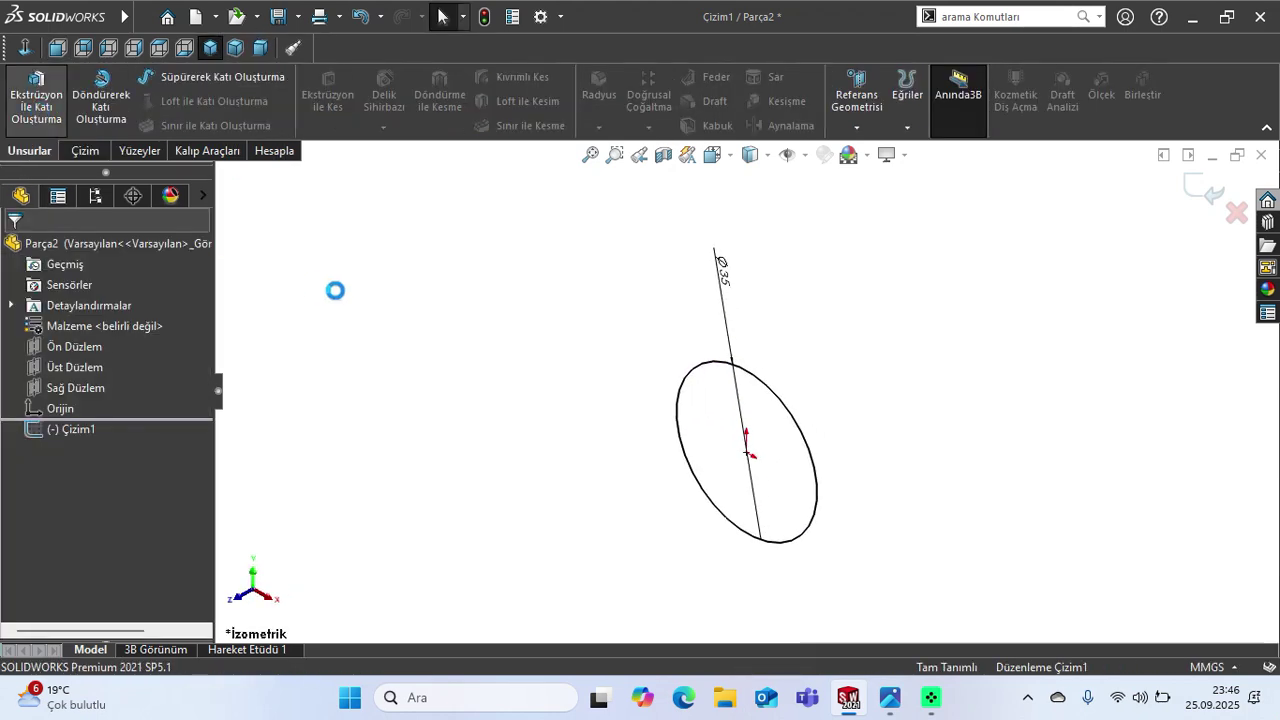
{"action": "left_click", "coordinate": [66, 362]}
{"action": "left_click", "coordinate": [66, 441]}
{"action": "left_click", "coordinate": [890, 697]}
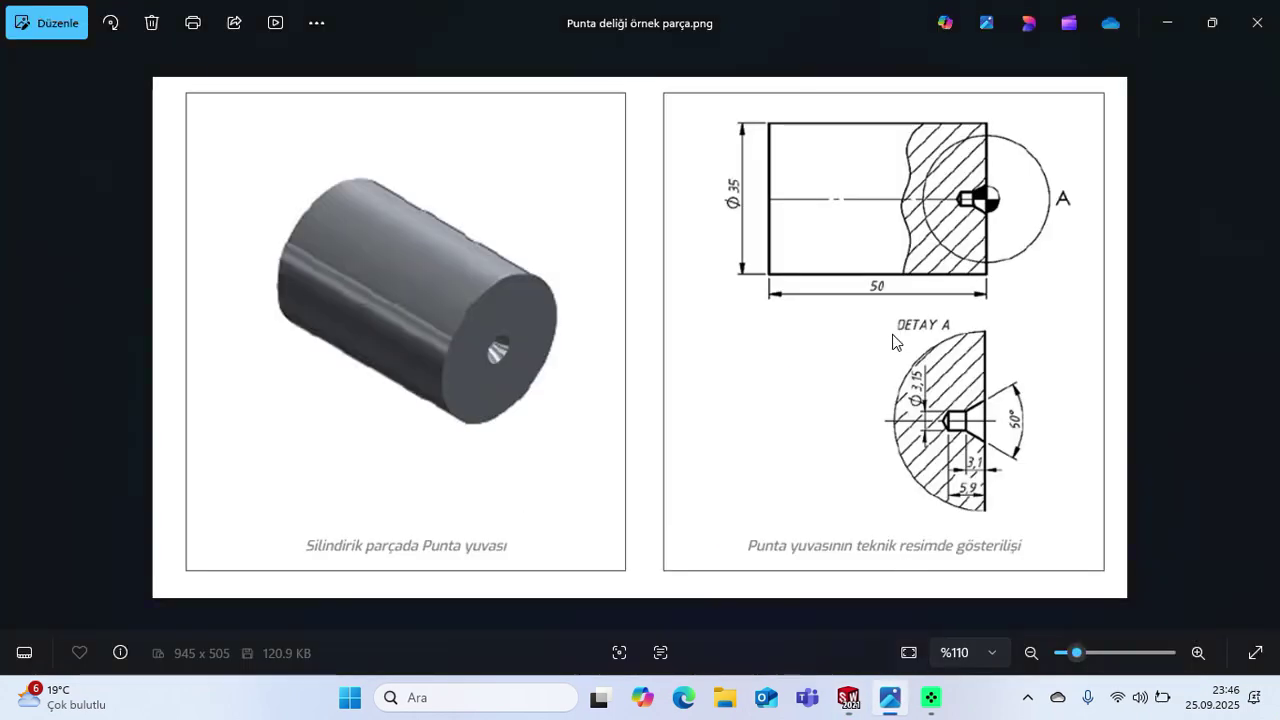
{"action": "scroll", "coordinate": [886, 306], "scroll_direction": "up", "scroll_amount": 3}
{"action": "scroll", "coordinate": [890, 310], "scroll_direction": "up", "scroll_amount": 2}
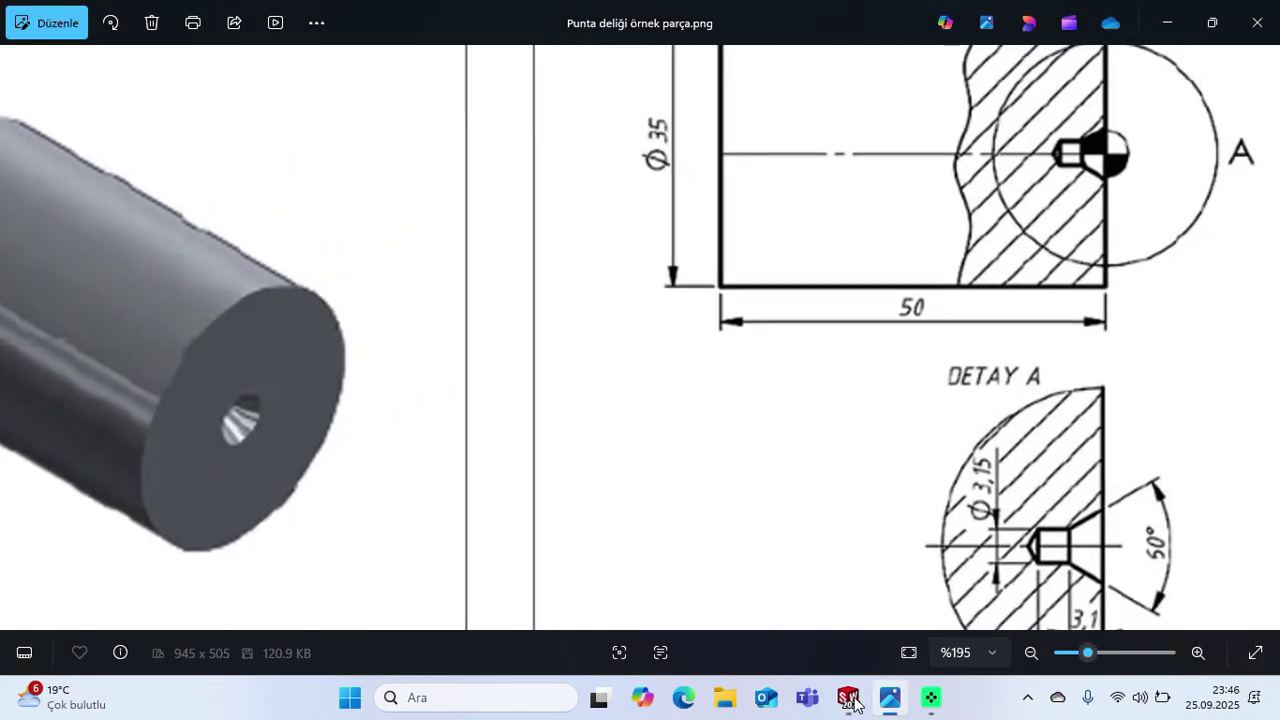
{"action": "left_click", "coordinate": [848, 697]}
{"action": "double_click", "coordinate": [106, 429]}
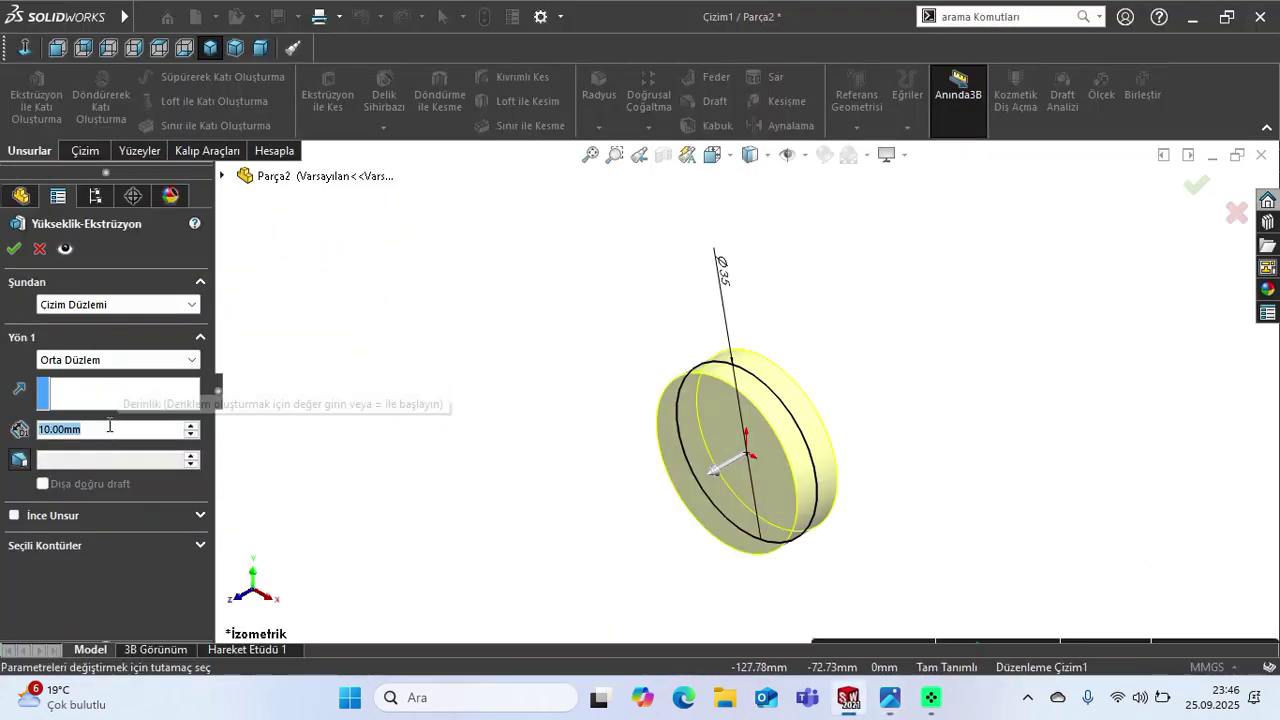
{"action": "type", "text": "55"}
{"action": "key", "text": "Return"}
{"action": "key", "text": "Return"}
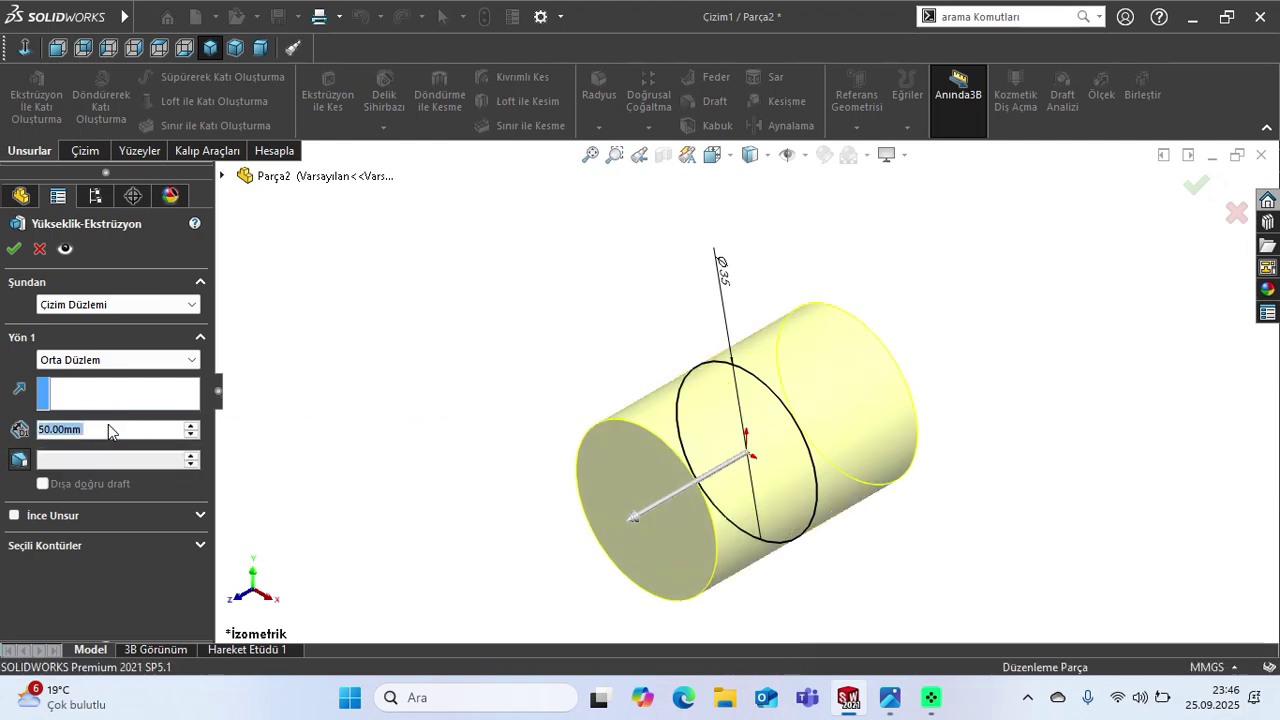
Start the Hole Wizard (Delik Sihirbazı) for the cylinder and bring up its standard, type and size settings.
{"action": "middle_click_drag", "start_coordinate": [743, 446], "coordinate": [700, 406]}
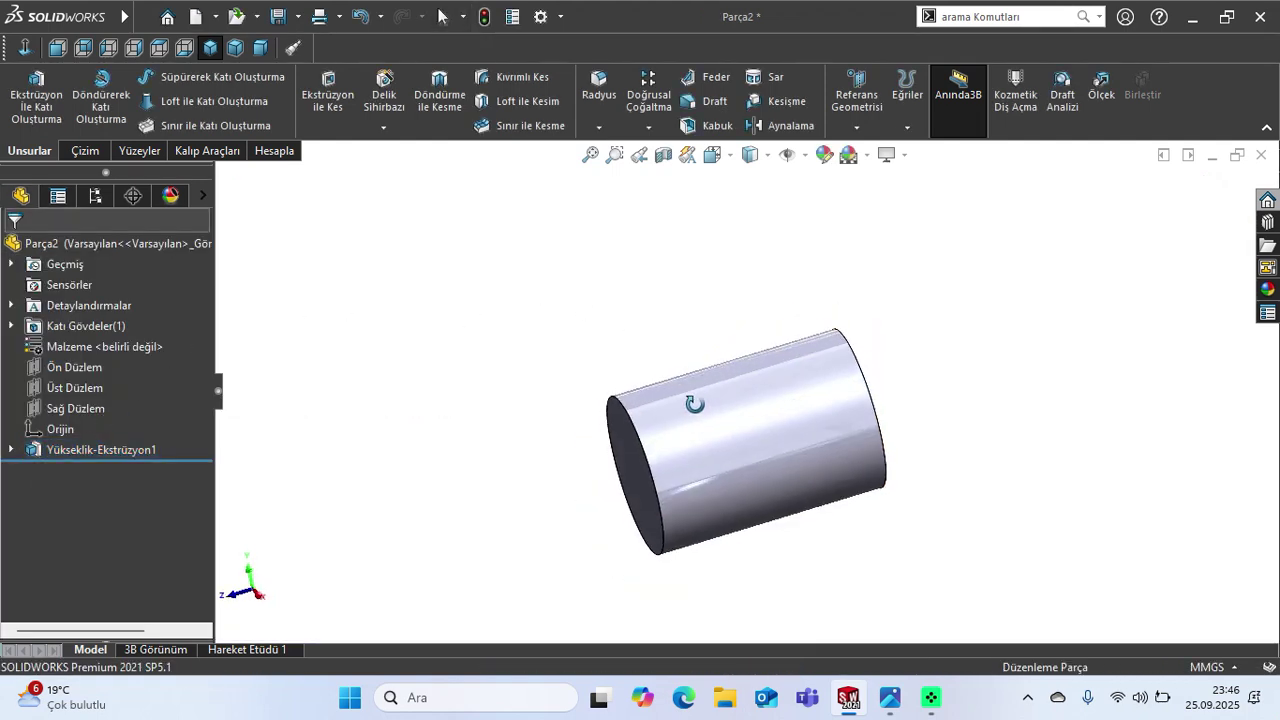
{"action": "left_click", "coordinate": [383, 127]}
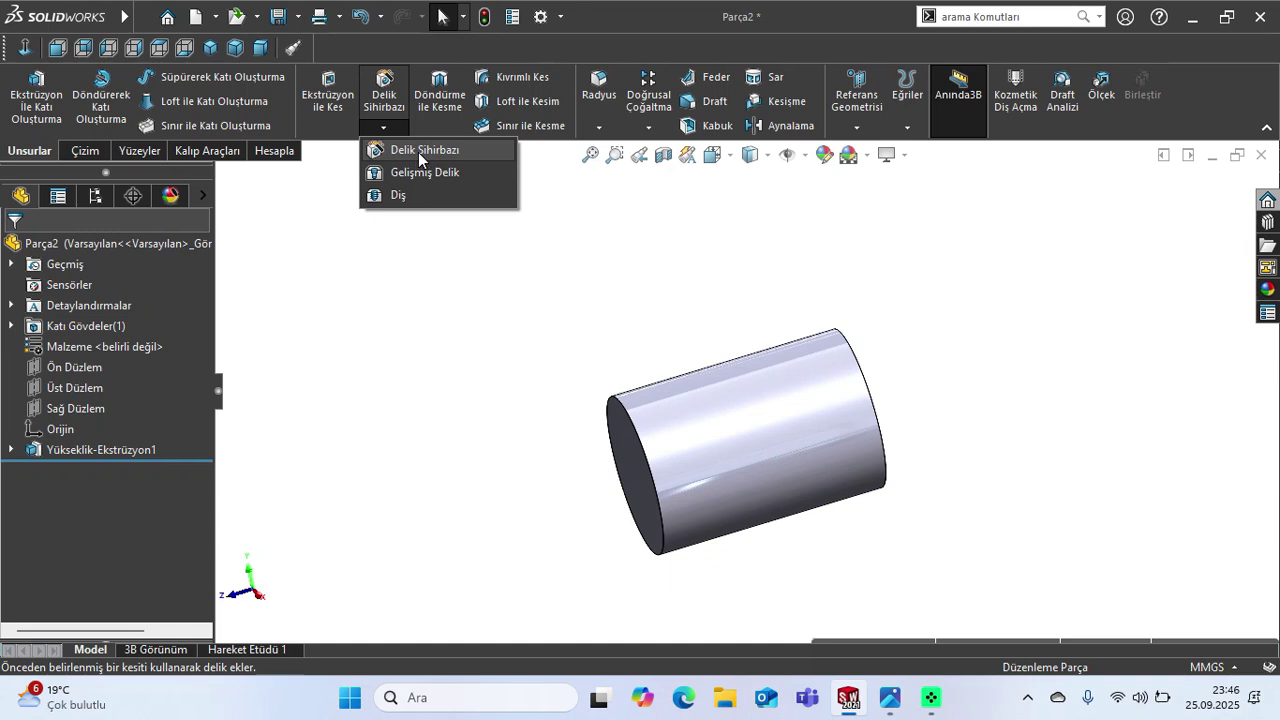
{"action": "left_click", "coordinate": [418, 152]}
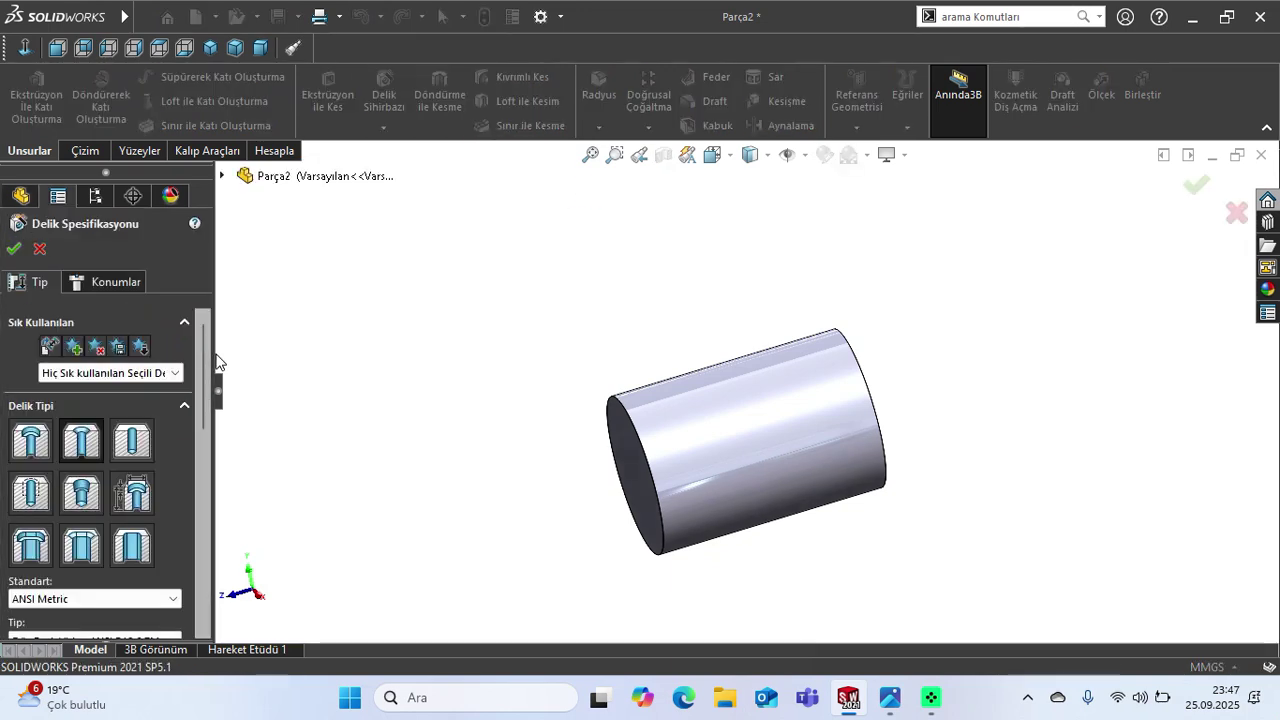
{"action": "left_click_drag", "start_coordinate": [206, 364], "coordinate": [206, 381]}
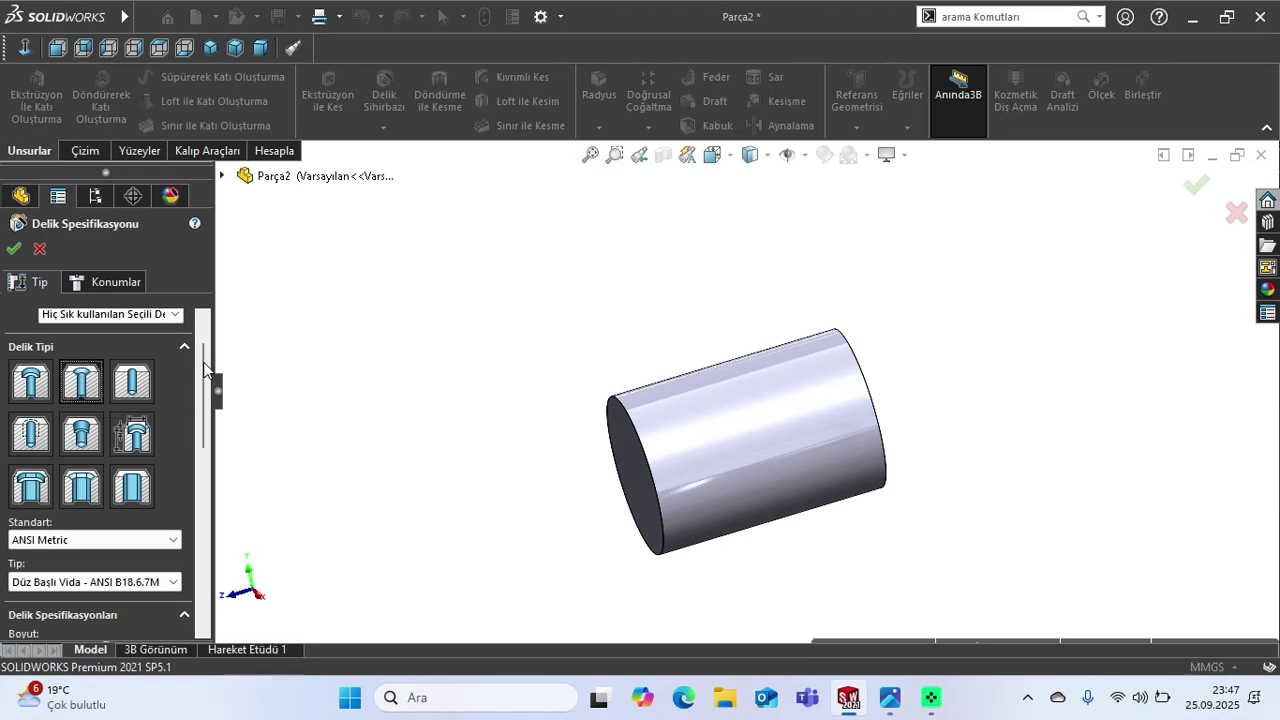
{"action": "left_click_drag", "start_coordinate": [201, 359], "coordinate": [201, 401]}
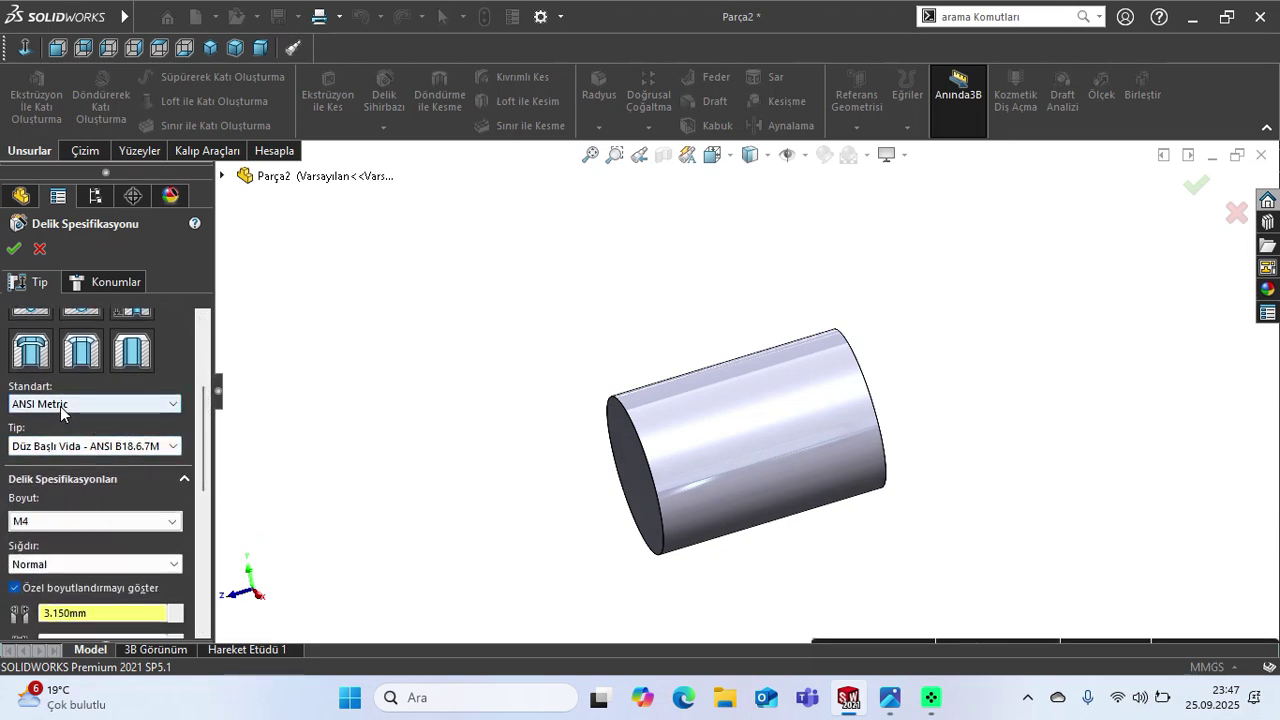
Switch to the reference drawing and examine the centre hole's shape, diameter, depths and cone angle in Detail A.
{"action": "left_click", "coordinate": [890, 697]}
{"action": "scroll", "coordinate": [869, 460], "scroll_direction": "down", "scroll_amount": 2}
{"action": "scroll", "coordinate": [869, 460], "scroll_direction": "down", "scroll_amount": 2}
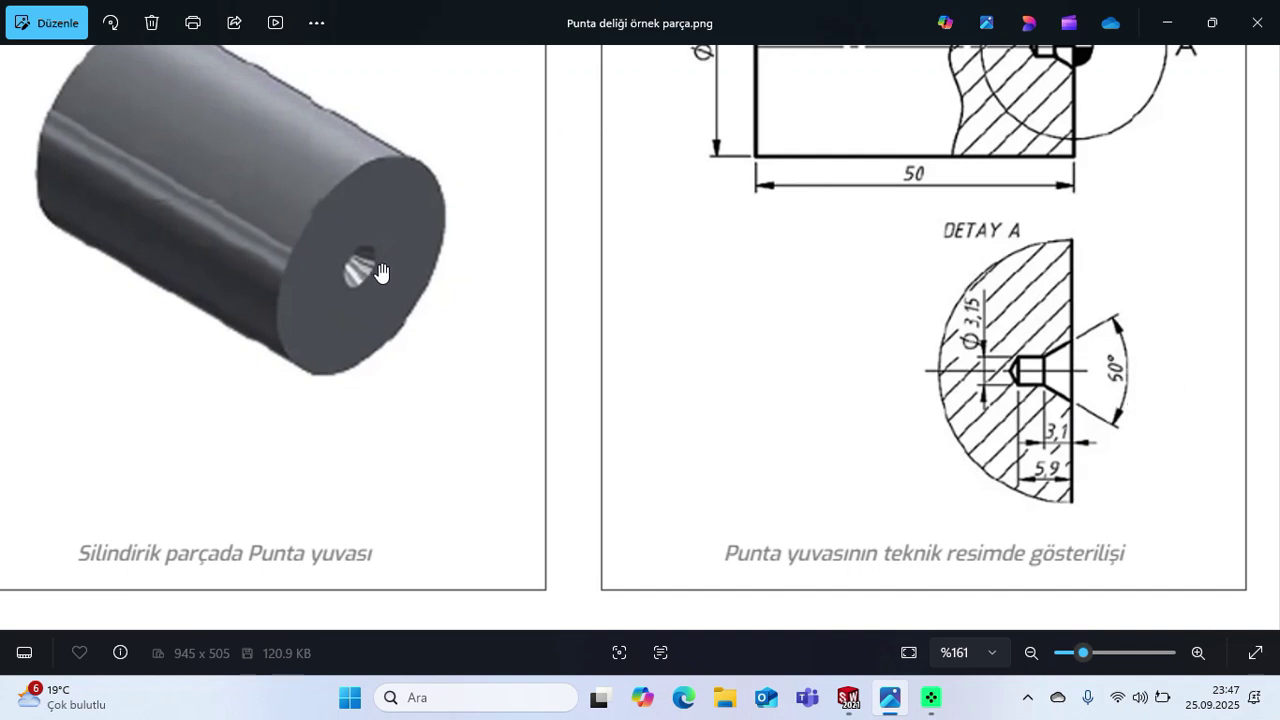
{"action": "scroll", "coordinate": [365, 280], "scroll_direction": "up", "scroll_amount": 2, "text": "ctrl"}
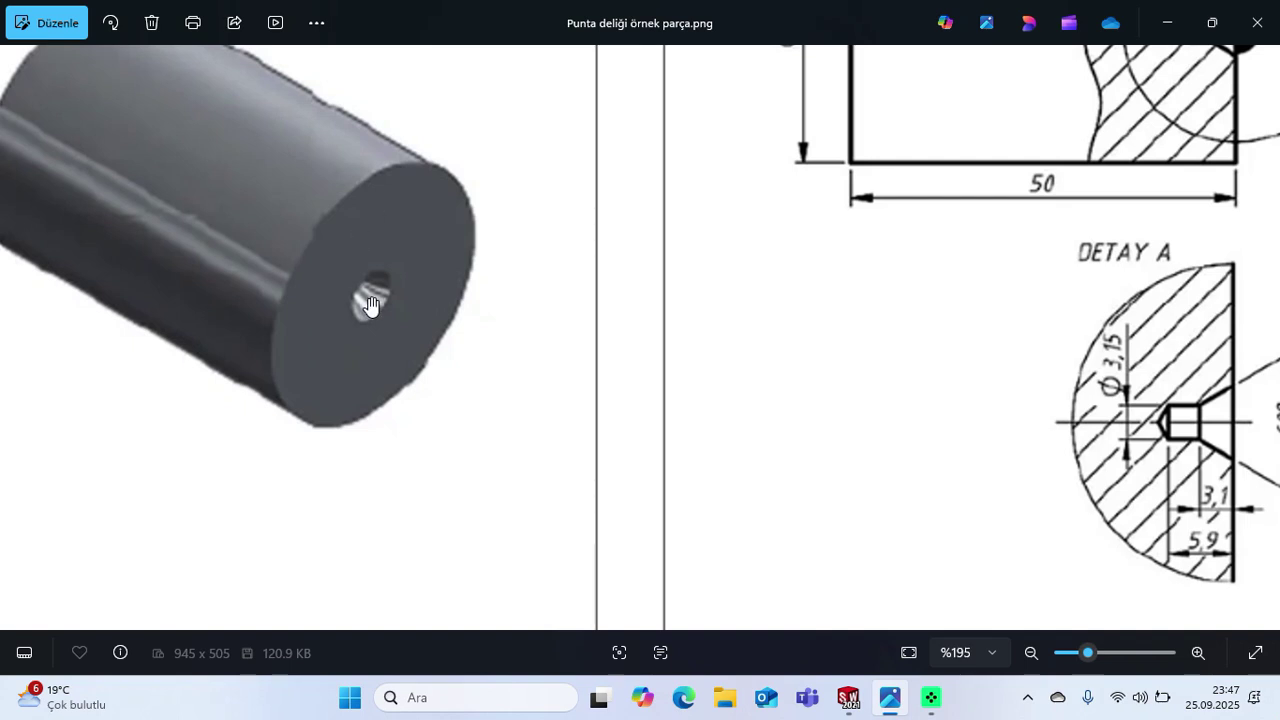
{"action": "scroll", "coordinate": [697, 414], "scroll_direction": "down", "scroll_amount": 4}
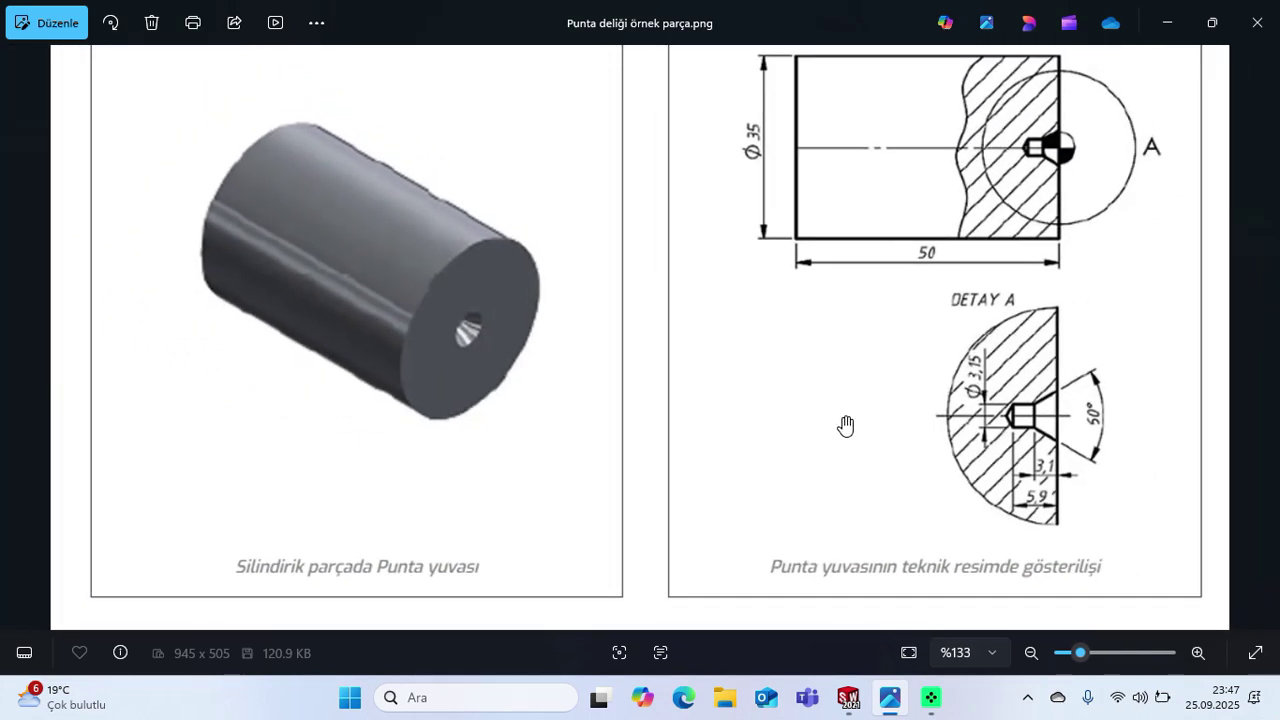
{"action": "scroll", "coordinate": [1155, 466], "scroll_direction": "up", "scroll_amount": 4}
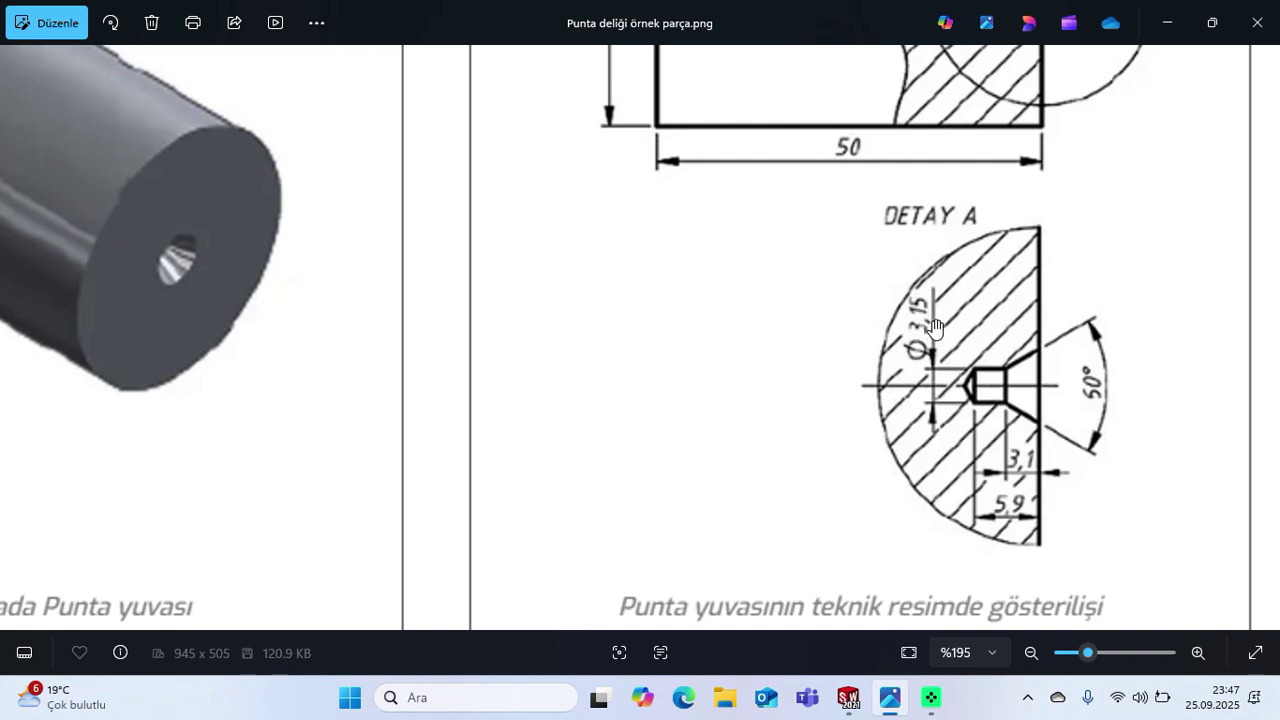
{"action": "scroll", "coordinate": [950, 480], "scroll_direction": "down", "scroll_amount": 5}
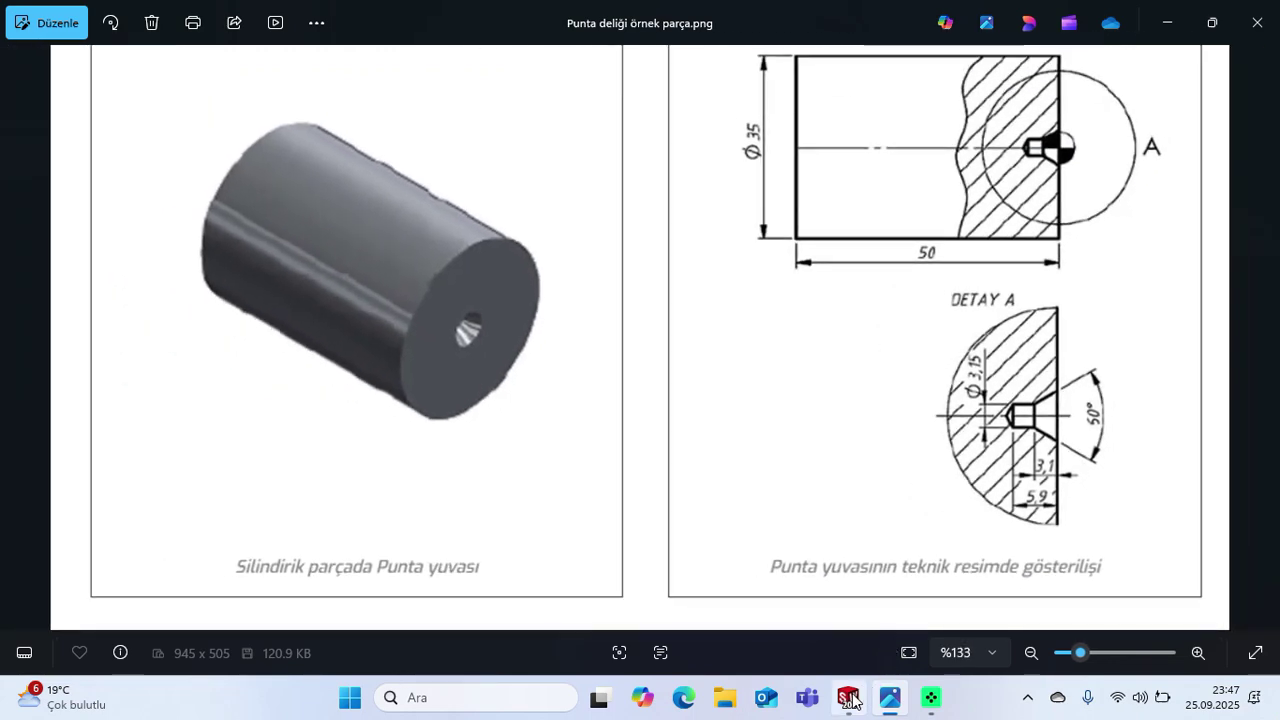
Return to SOLIDWORKS and reselect the flat head screw type Düz Başlı Vida - ANSI B18.6.7M for the countersunk hole.
{"action": "left_click", "coordinate": [848, 697]}
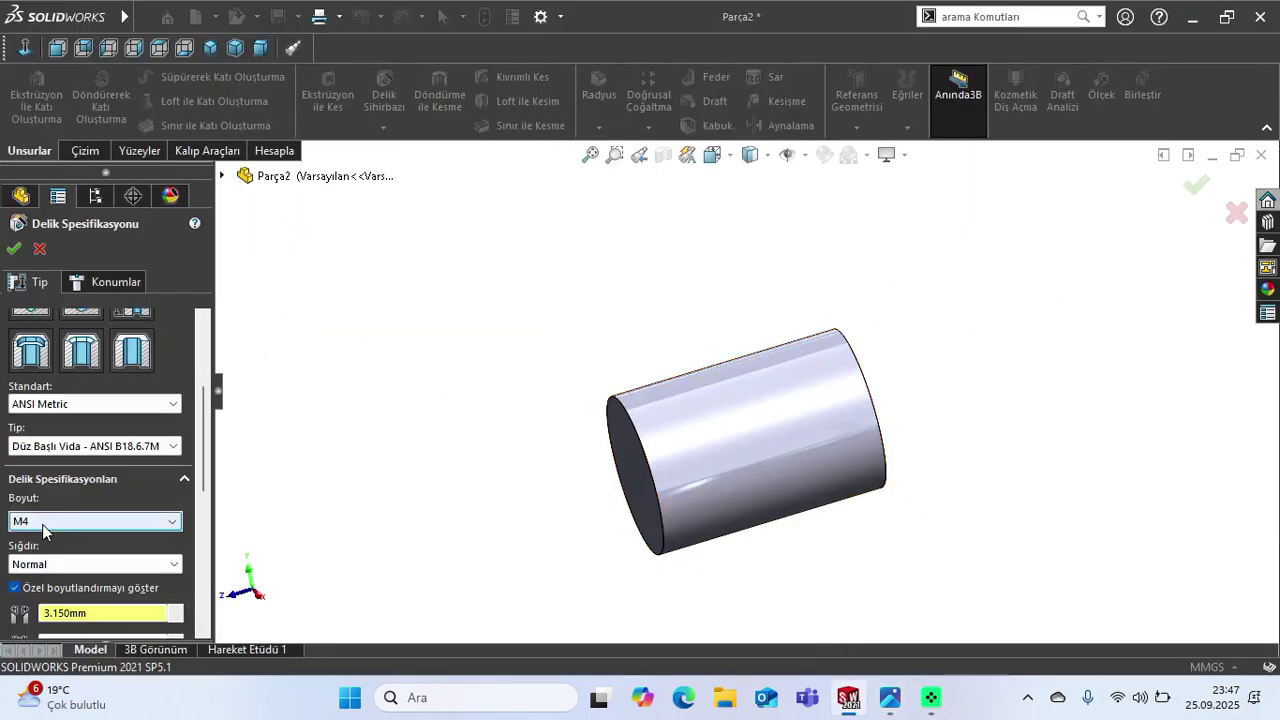
{"action": "left_click", "coordinate": [61, 447]}
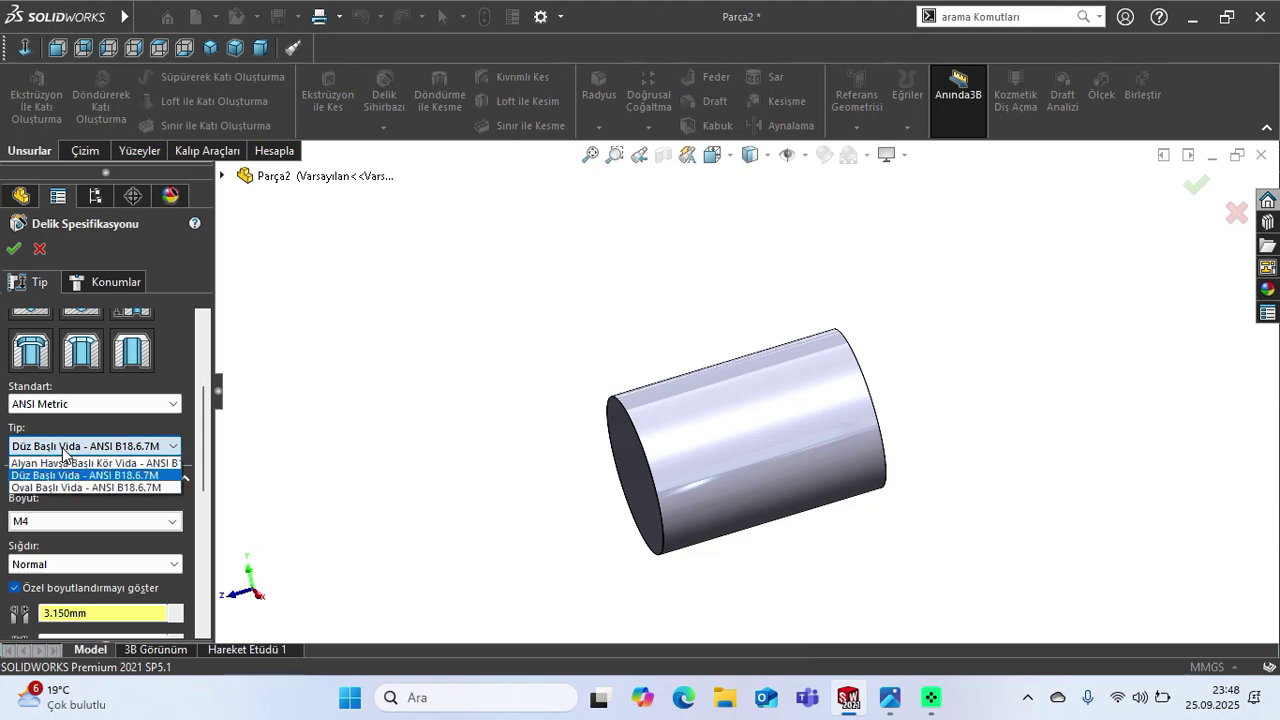
{"action": "left_click", "coordinate": [65, 476]}
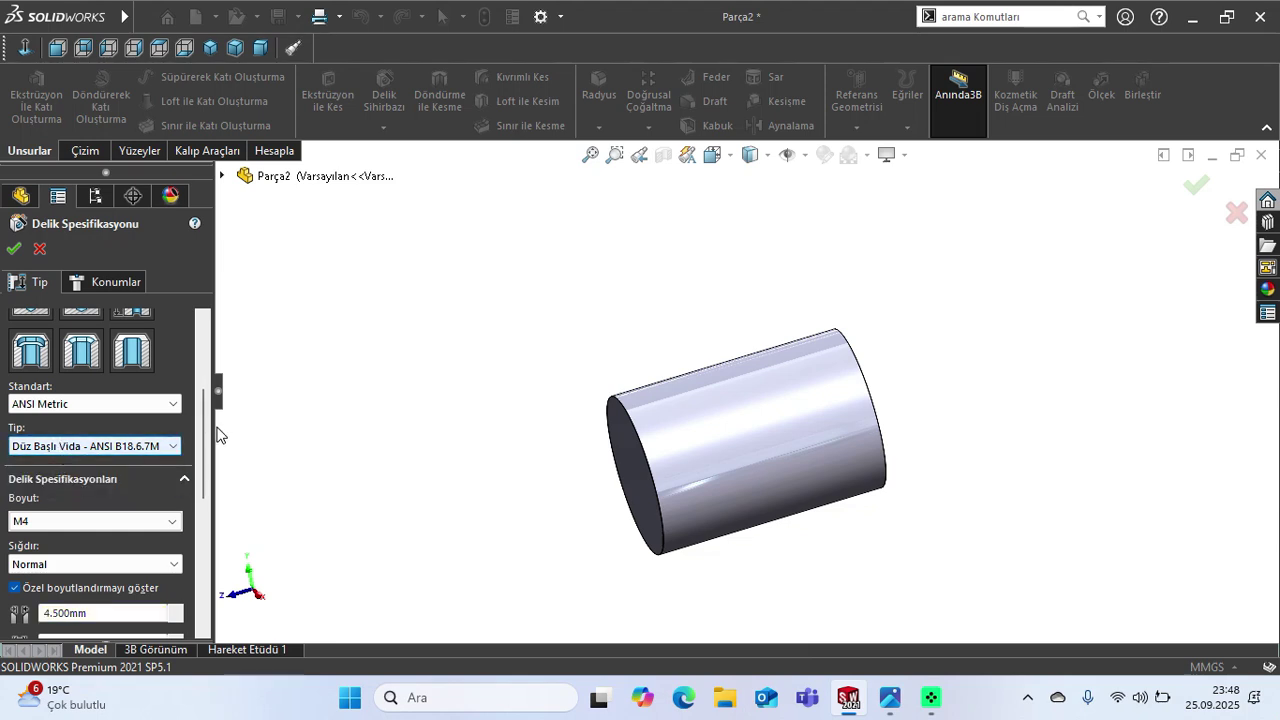
{"action": "scroll", "coordinate": [206, 419], "scroll_direction": "down", "scroll_amount": 3}
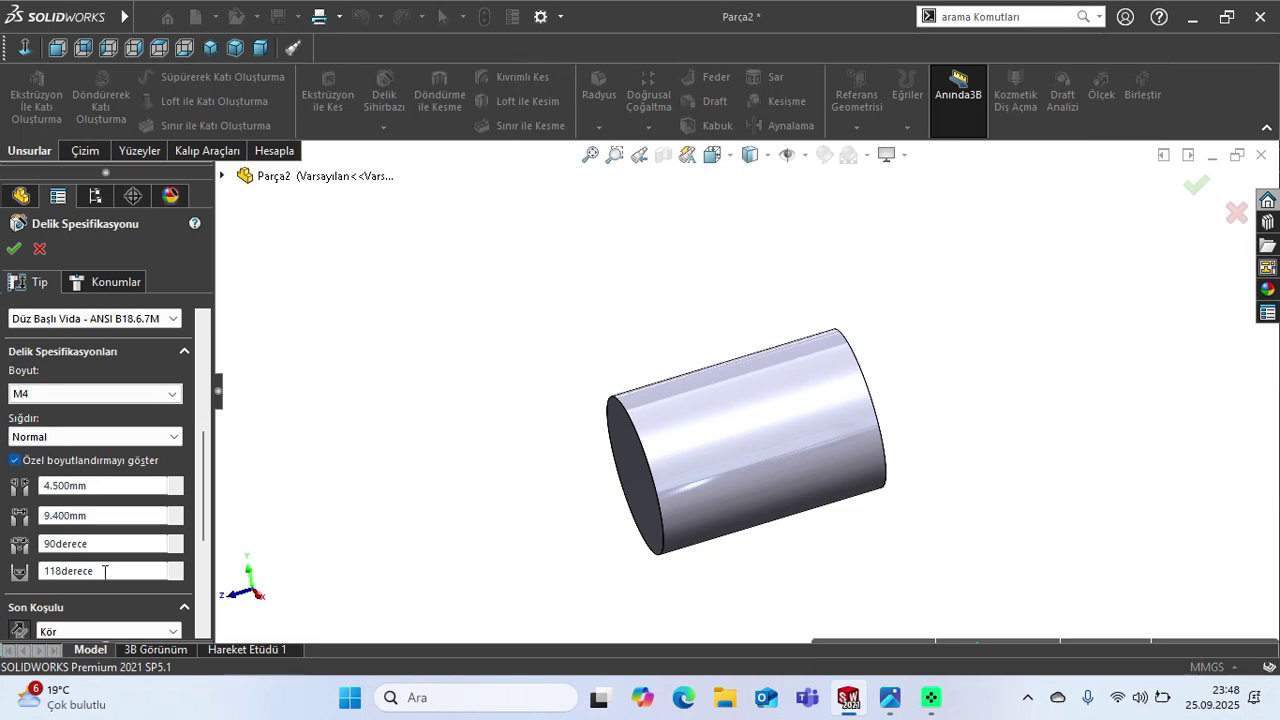
Set the hole's countersink angle to 60 degrees.
{"action": "left_click_drag", "start_coordinate": [93, 571], "coordinate": [44, 571]}
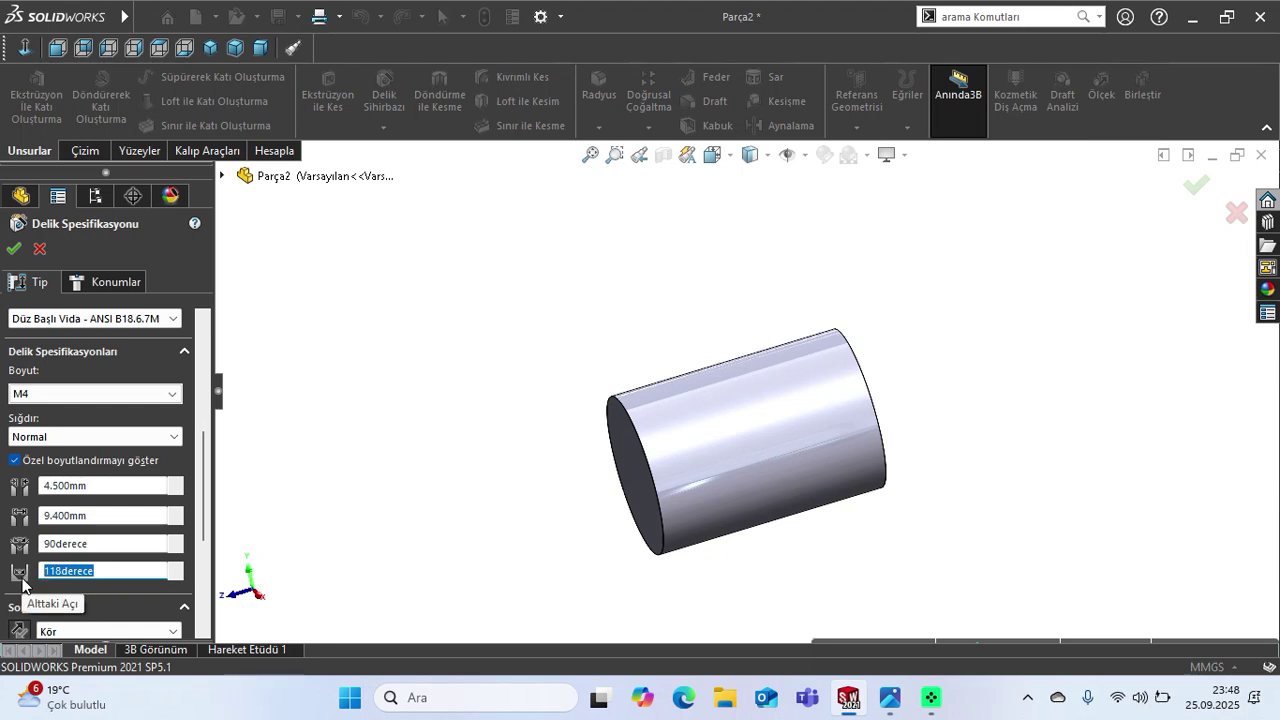
{"action": "left_click_drag", "start_coordinate": [94, 543], "coordinate": [42, 543]}
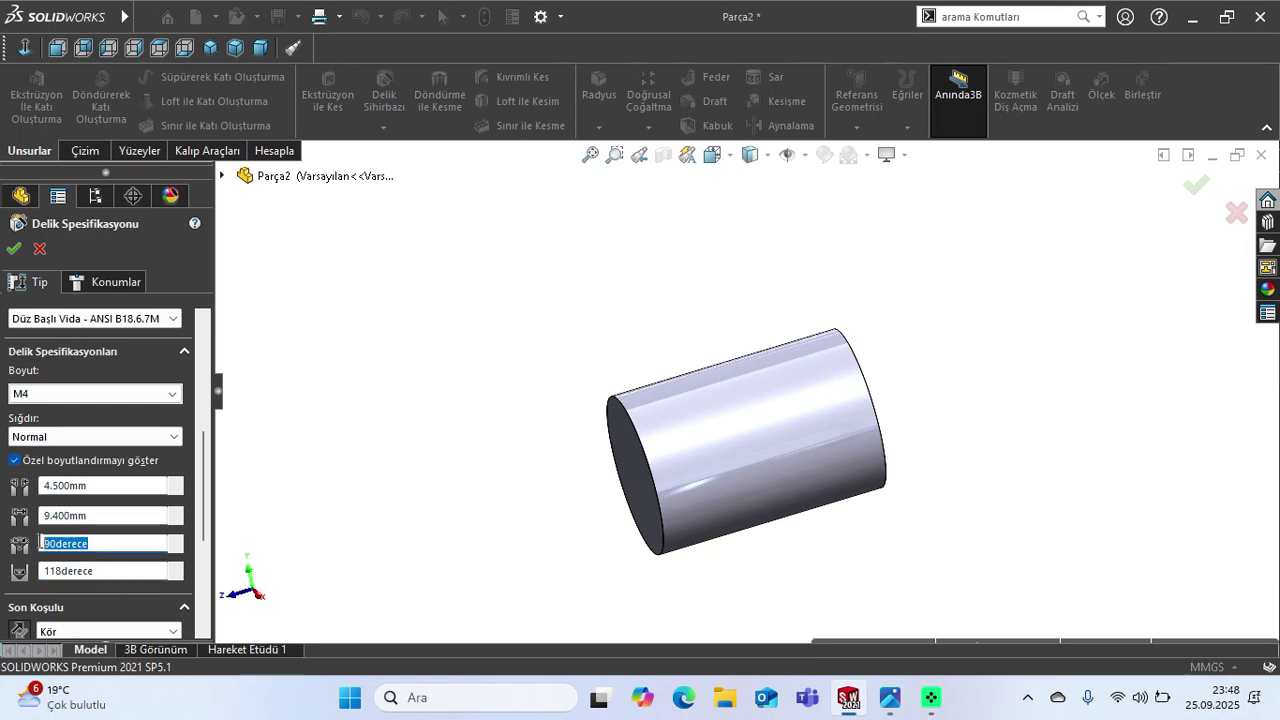
{"action": "type", "text": "60"}
{"action": "key", "text": "Return"}
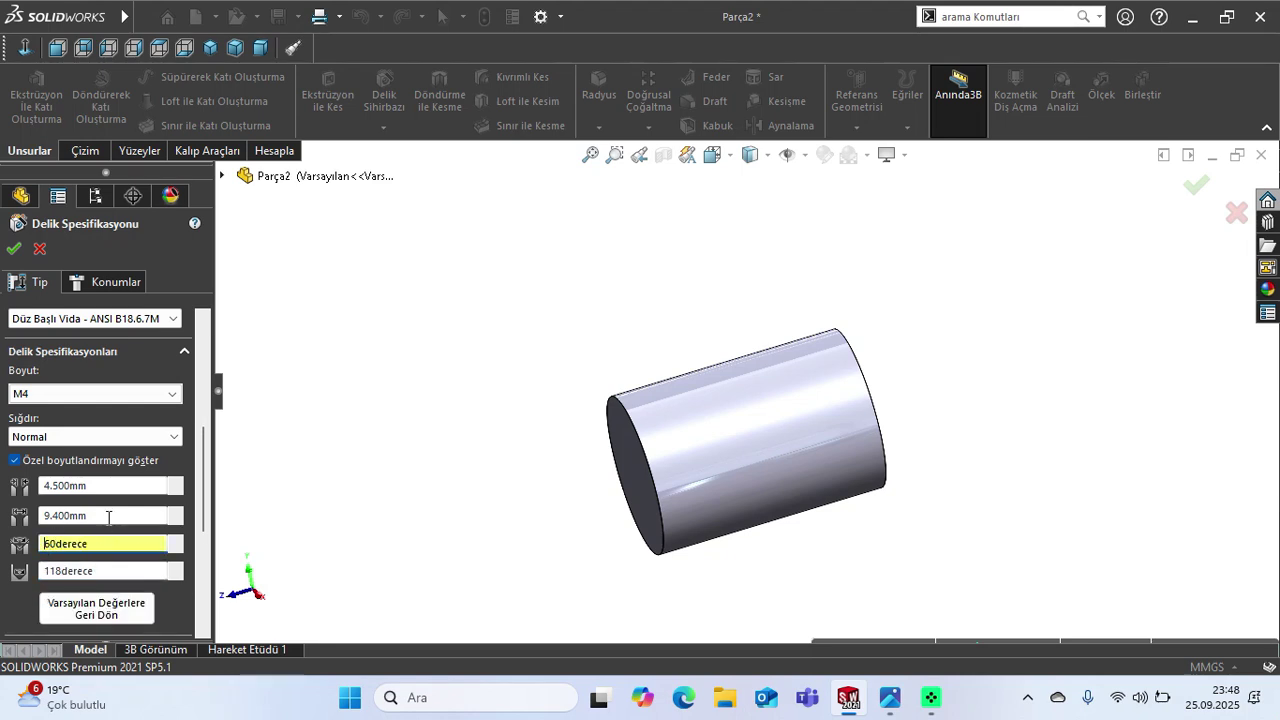
Check the centre hole's diameter in Detail A of the reference drawing and set the through-hole diameter to 3.15 mm.
{"action": "left_click_drag", "start_coordinate": [108, 516], "coordinate": [33, 516]}
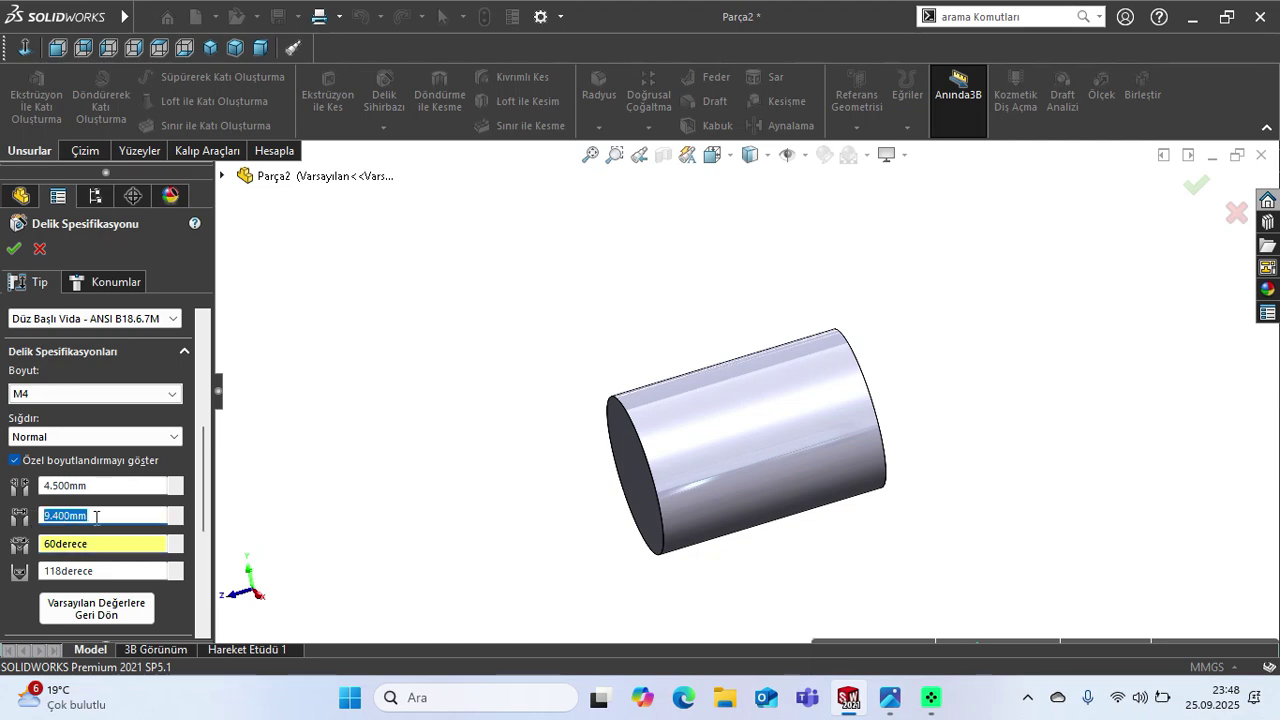
{"action": "left_click", "coordinate": [889, 697]}
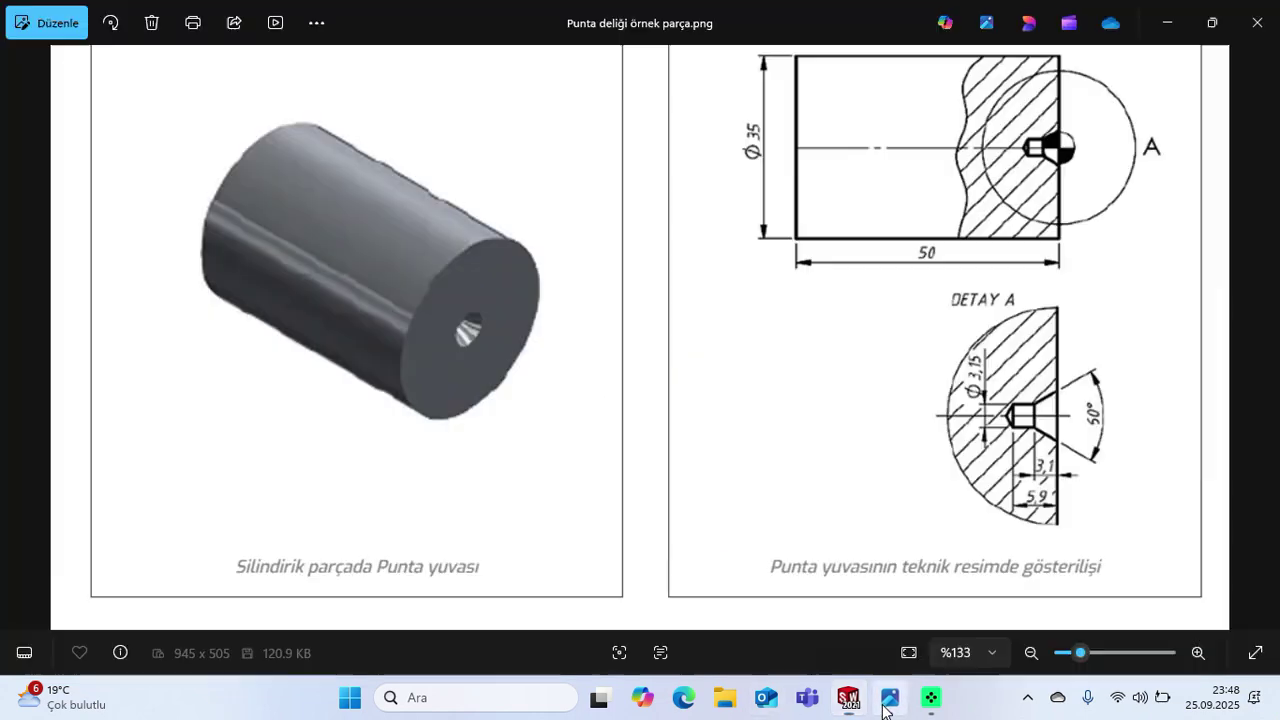
{"action": "scroll", "coordinate": [1070, 385], "scroll_direction": "up", "scroll_amount": 5}
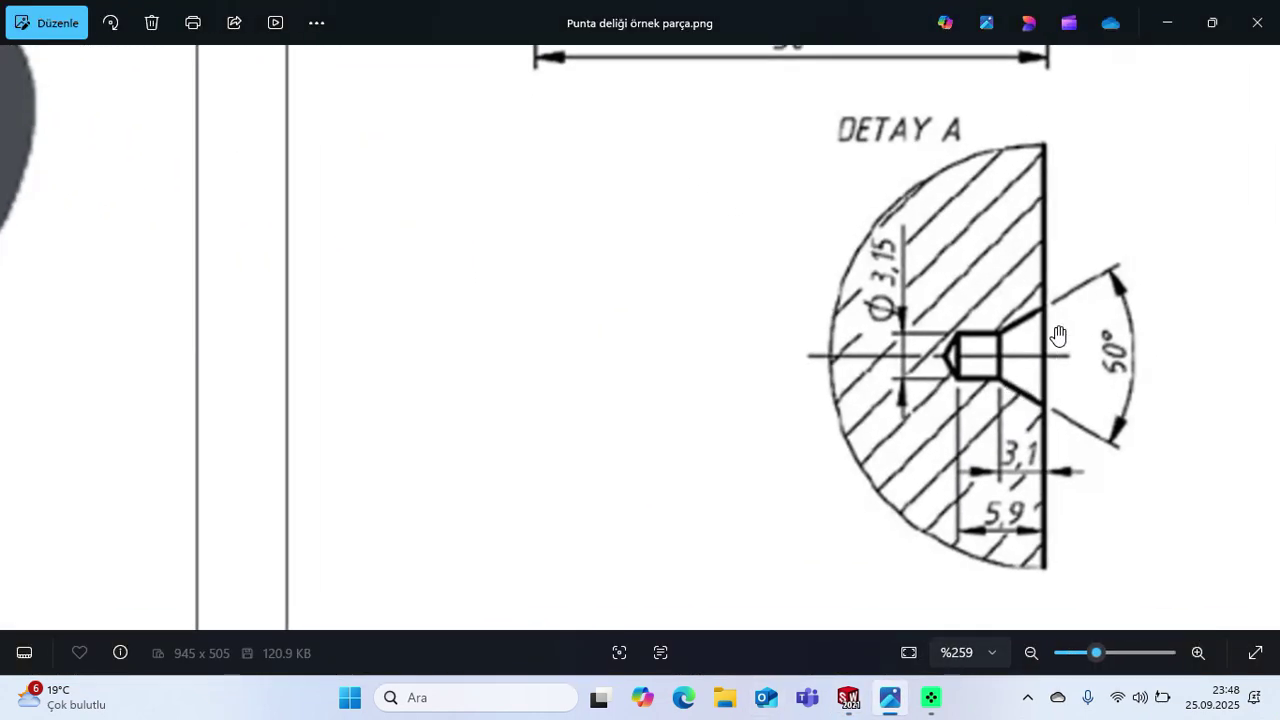
{"action": "left_click", "coordinate": [849, 697]}
{"action": "left_click_drag", "start_coordinate": [95, 486], "coordinate": [28, 488]}
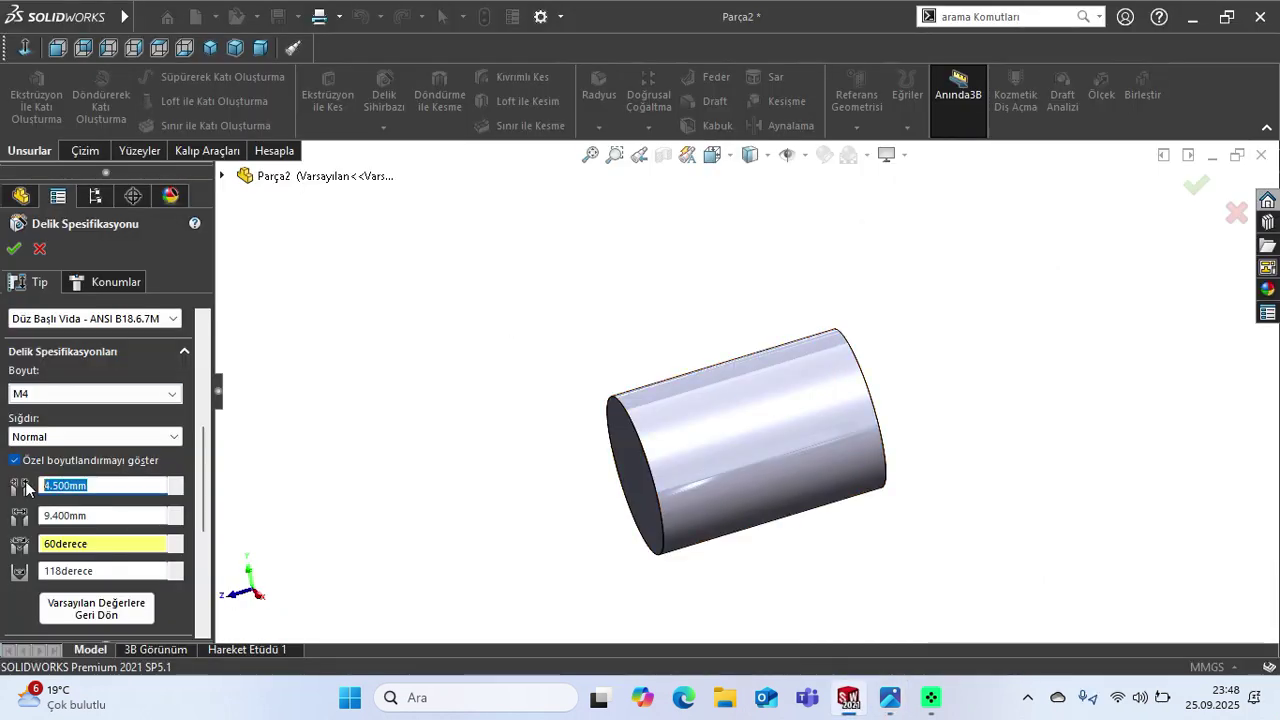
{"action": "type", "text": "4"}
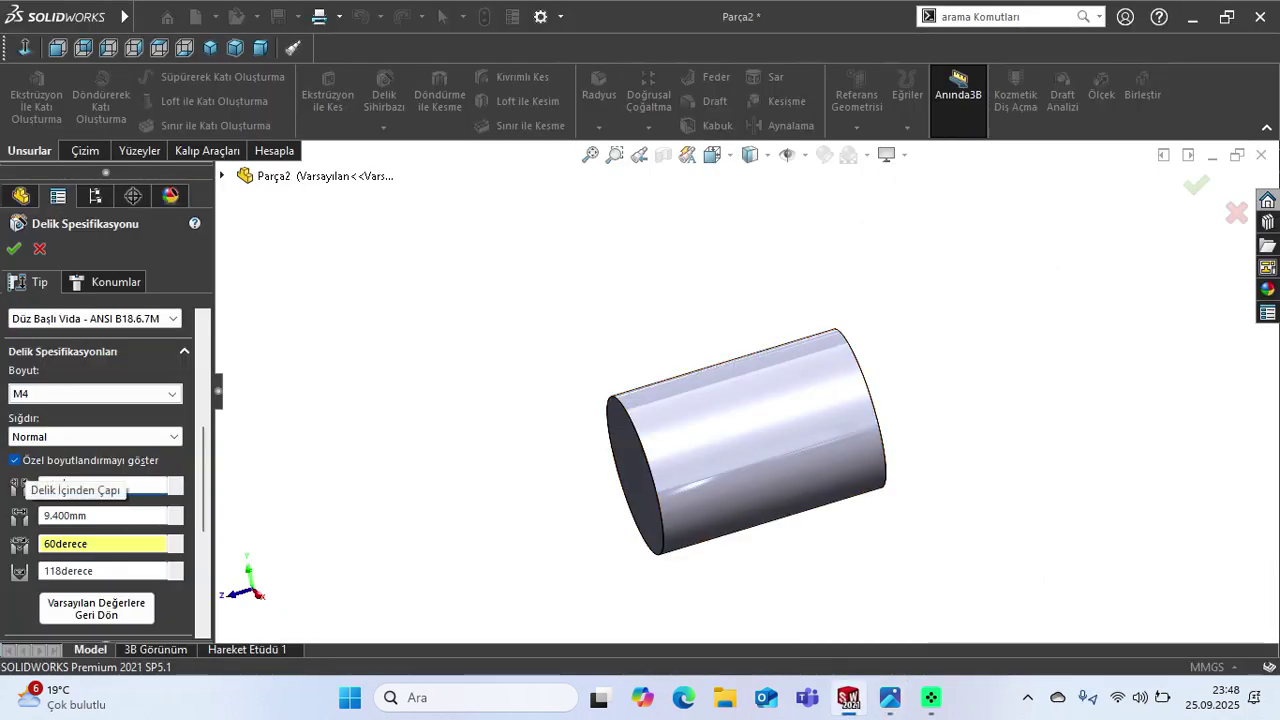
{"action": "key", "text": "Return"}
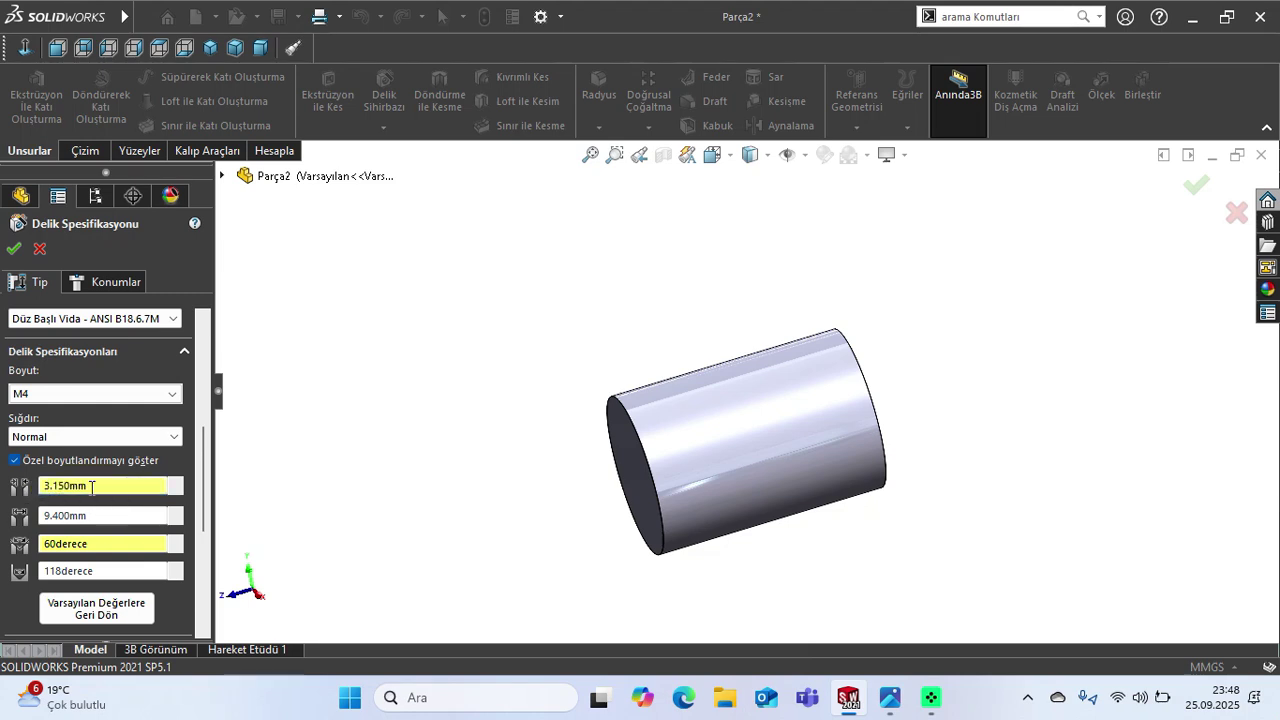
Set the hole's end condition to Kör with a depth of 5.9 mm, checking it against the reference drawing.
{"action": "scroll", "coordinate": [90, 487], "scroll_direction": "down", "scroll_amount": 5}
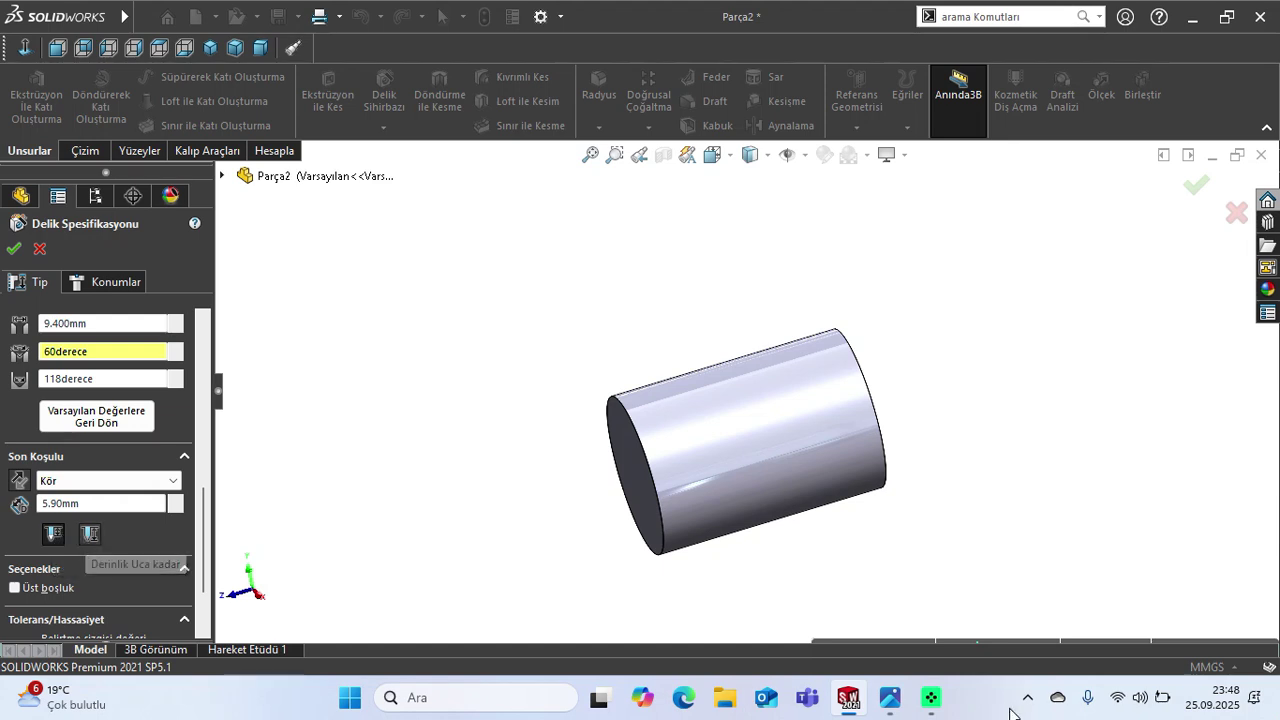
{"action": "left_click", "coordinate": [889, 697]}
{"action": "scroll", "coordinate": [1005, 388], "scroll_direction": "up", "scroll_amount": 2}
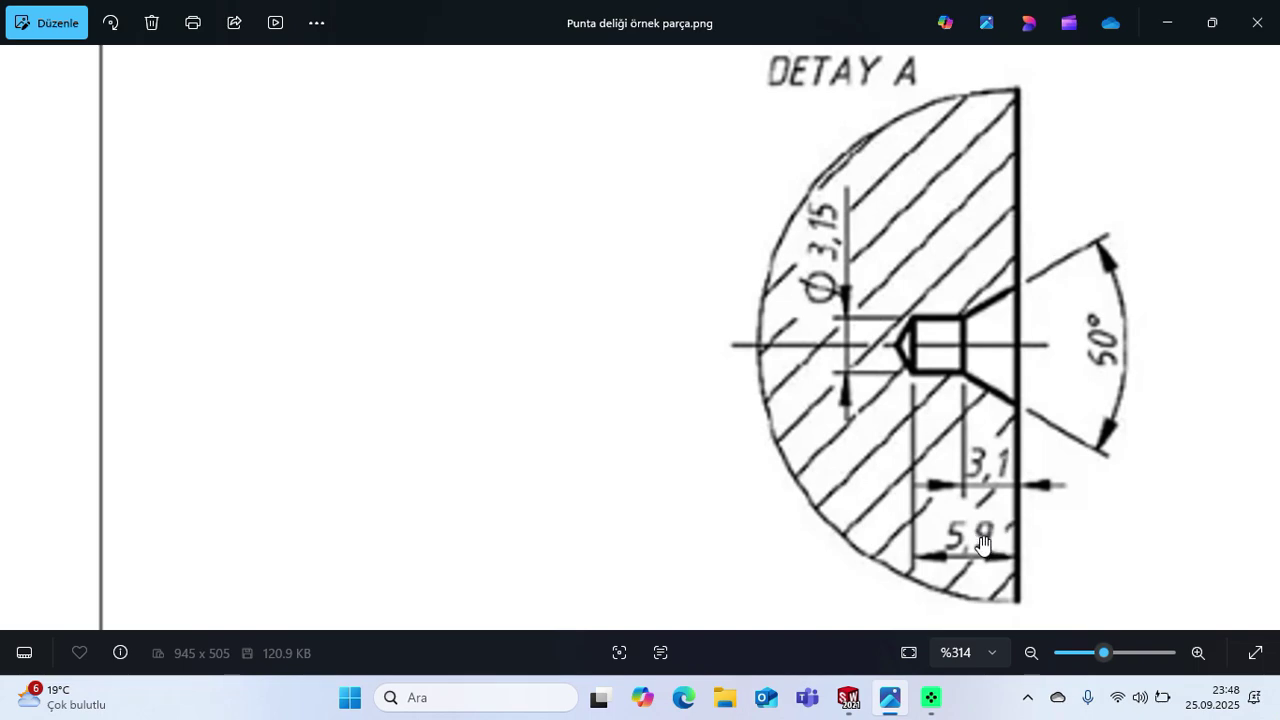
{"action": "left_click", "coordinate": [847, 697]}
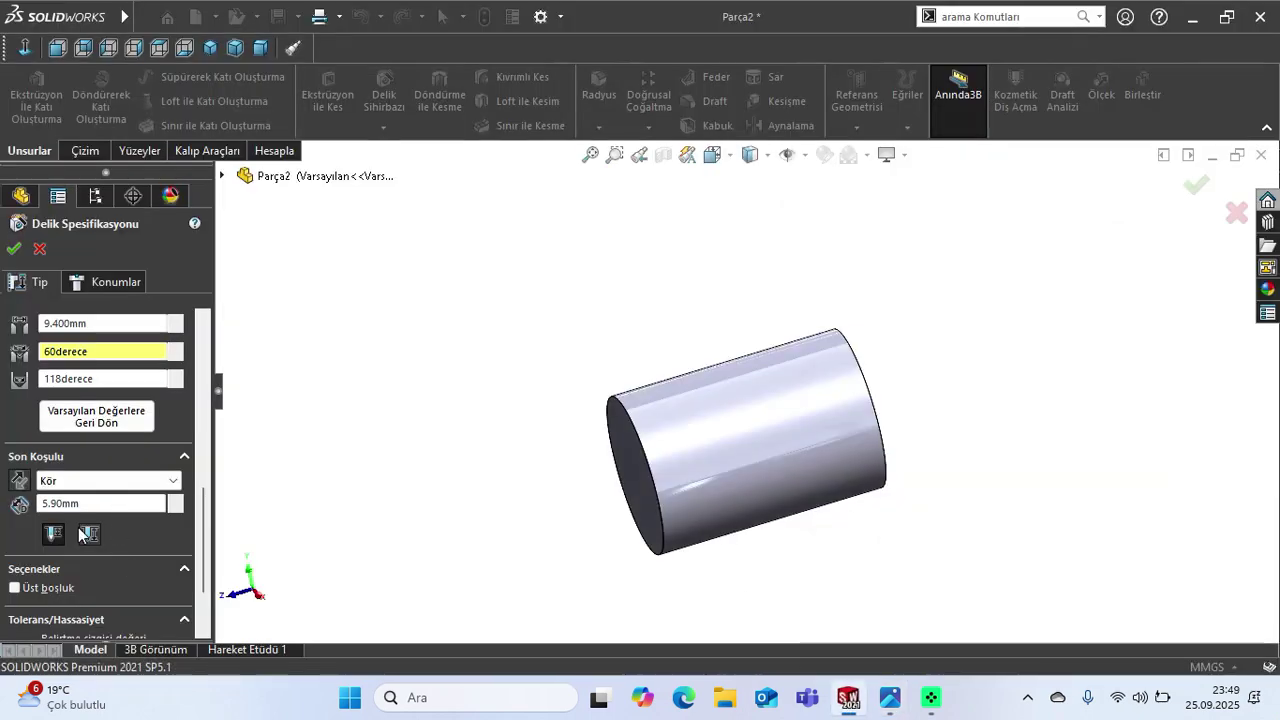
{"action": "left_click_drag", "start_coordinate": [203, 540], "coordinate": [197, 324]}
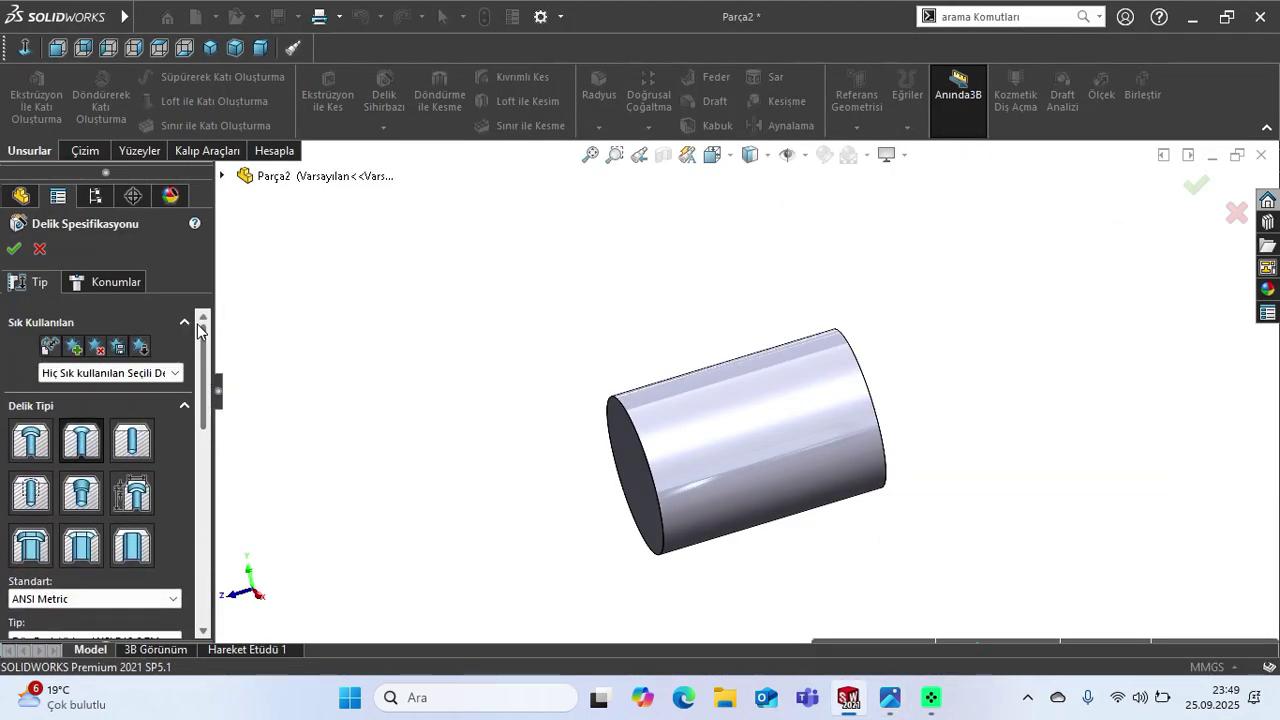
Position the hole at the centre of the cylinder's circular end face and finish the Hole Wizard feature.
{"action": "left_click", "coordinate": [116, 286]}
{"action": "left_click", "coordinate": [101, 447]}
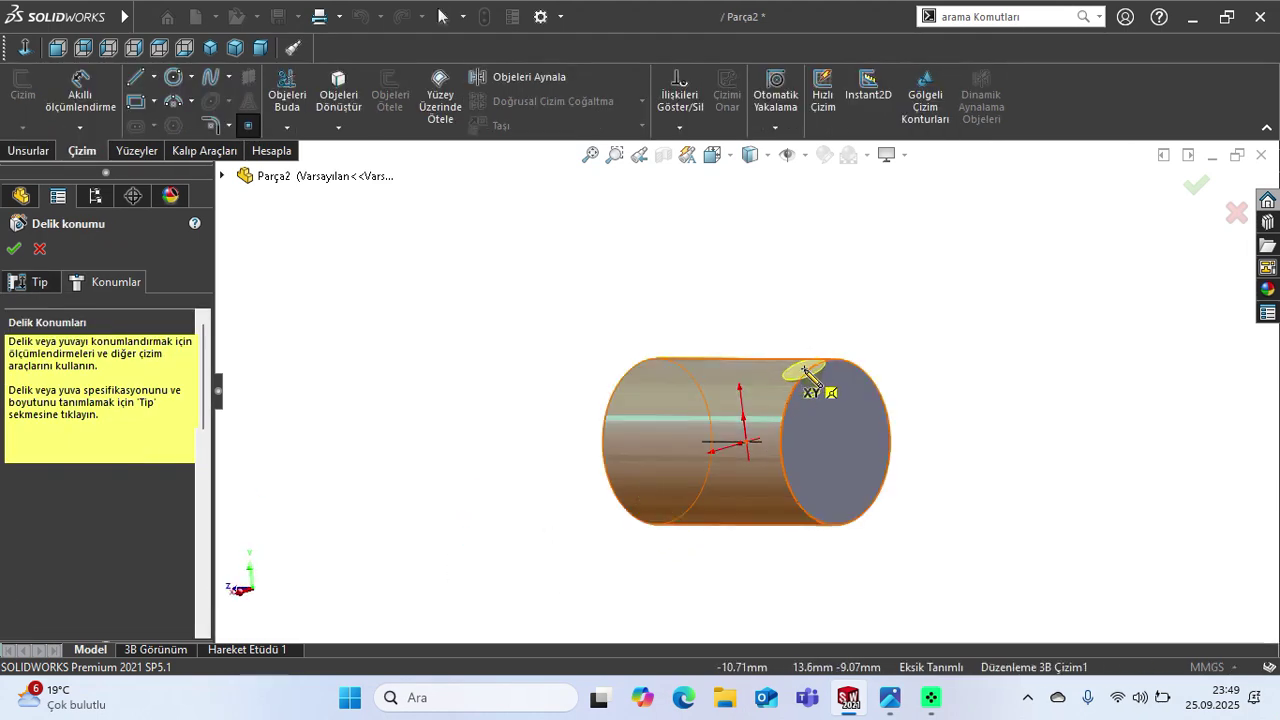
{"action": "left_click", "coordinate": [835, 441]}
{"action": "left_click", "coordinate": [15, 249]}
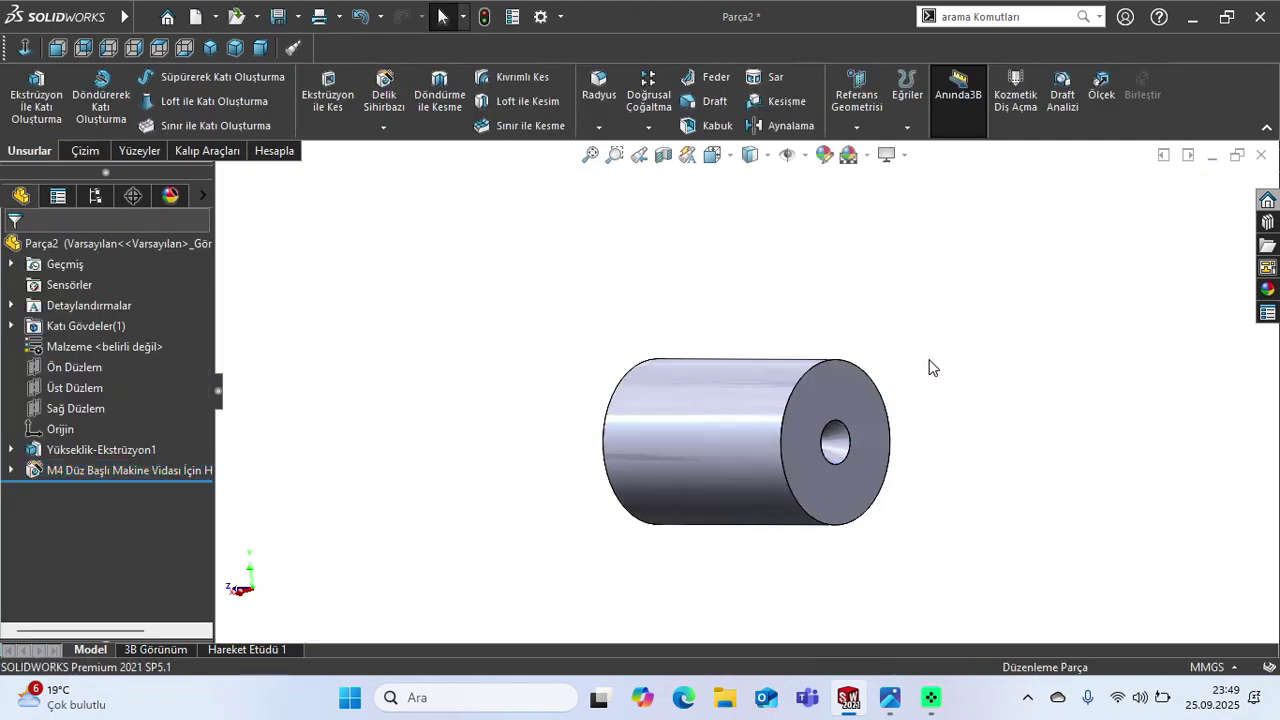
Section the cylinder lengthwise through its axis and examine the hole's profile from the Sağ view.
{"action": "middle_click_drag", "start_coordinate": [783, 443], "coordinate": [760, 430]}
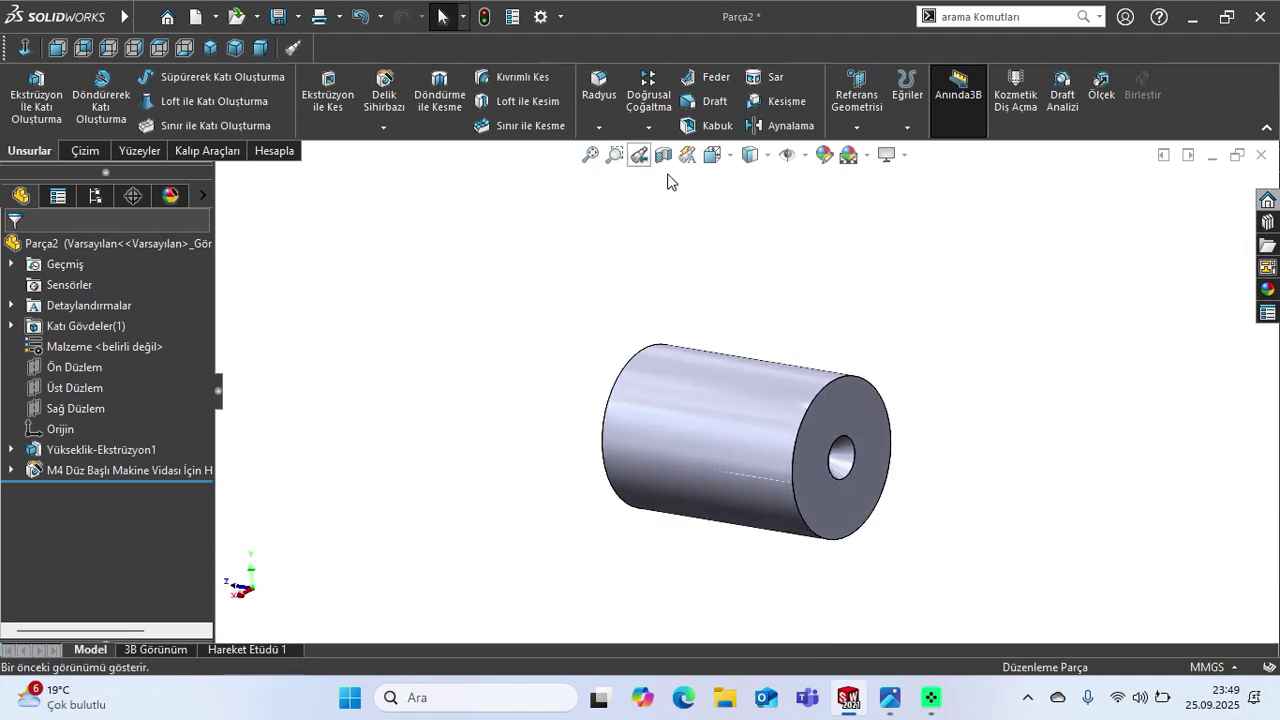
{"action": "left_click", "coordinate": [663, 155]}
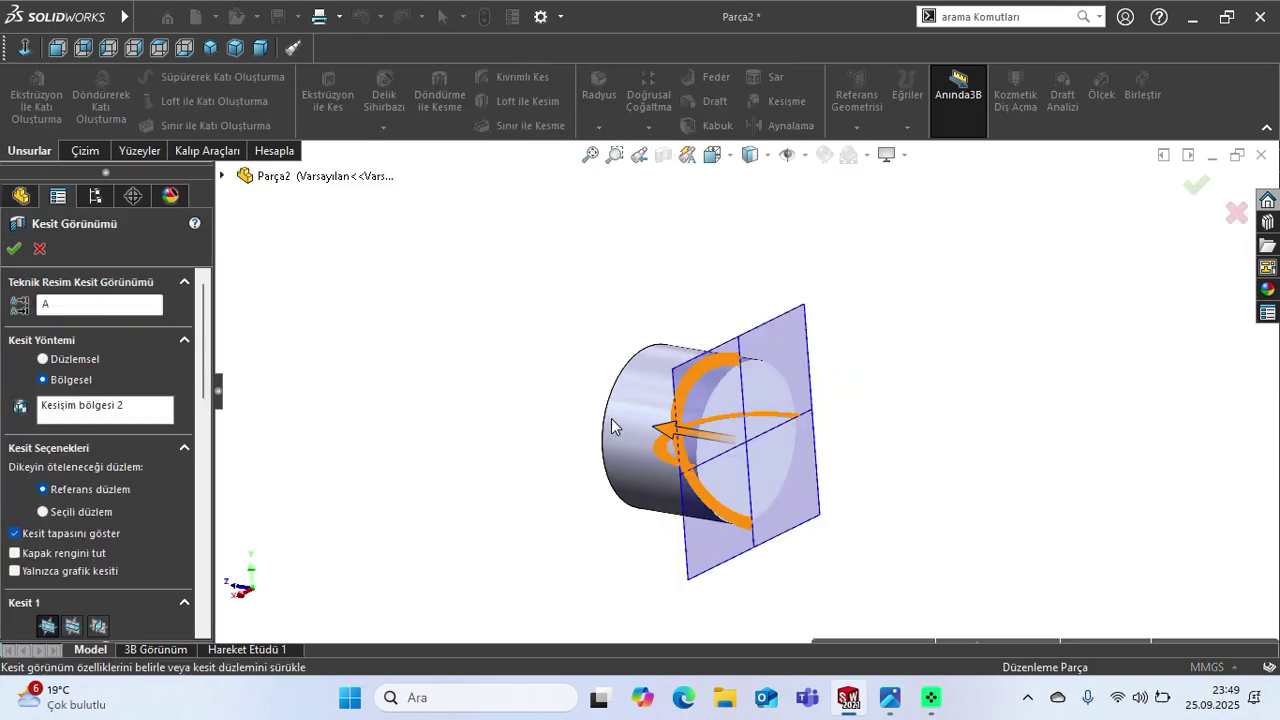
{"action": "left_click", "coordinate": [98, 626]}
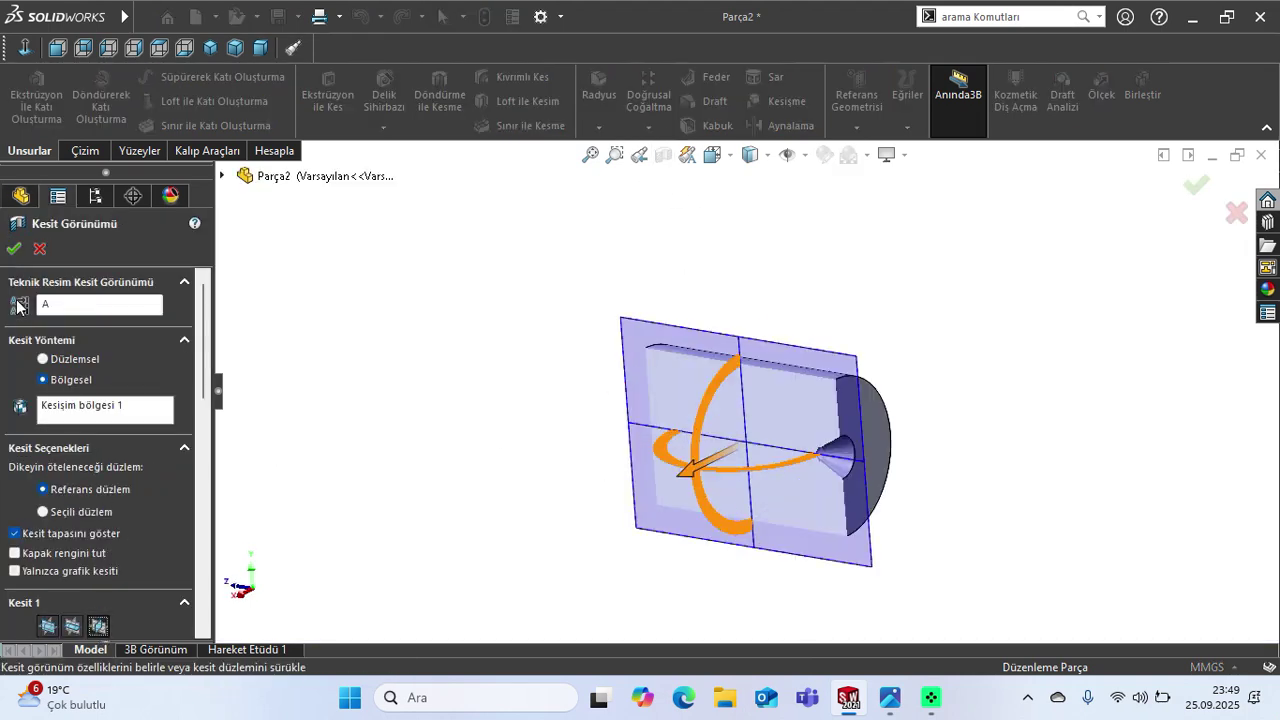
{"action": "left_click", "coordinate": [12, 248]}
{"action": "key", "text": "ctrl+4"}
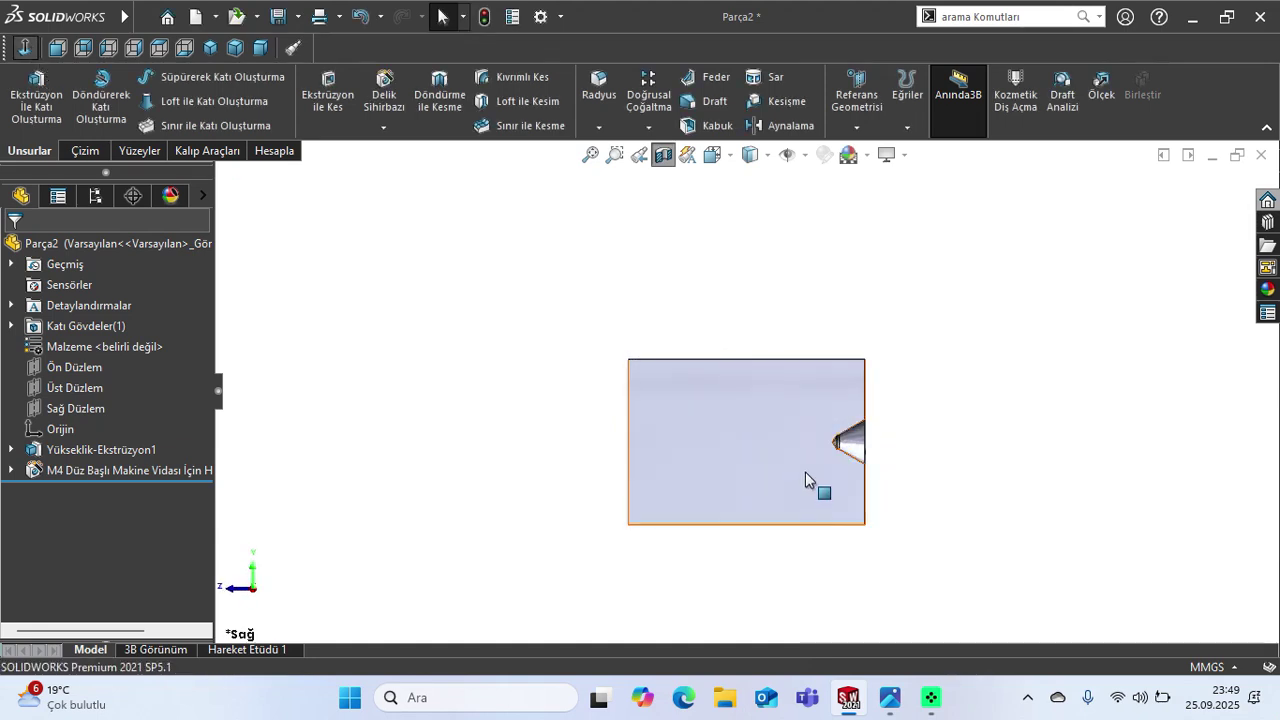
{"action": "scroll", "coordinate": [866, 456], "scroll_direction": "down", "scroll_amount": 5}
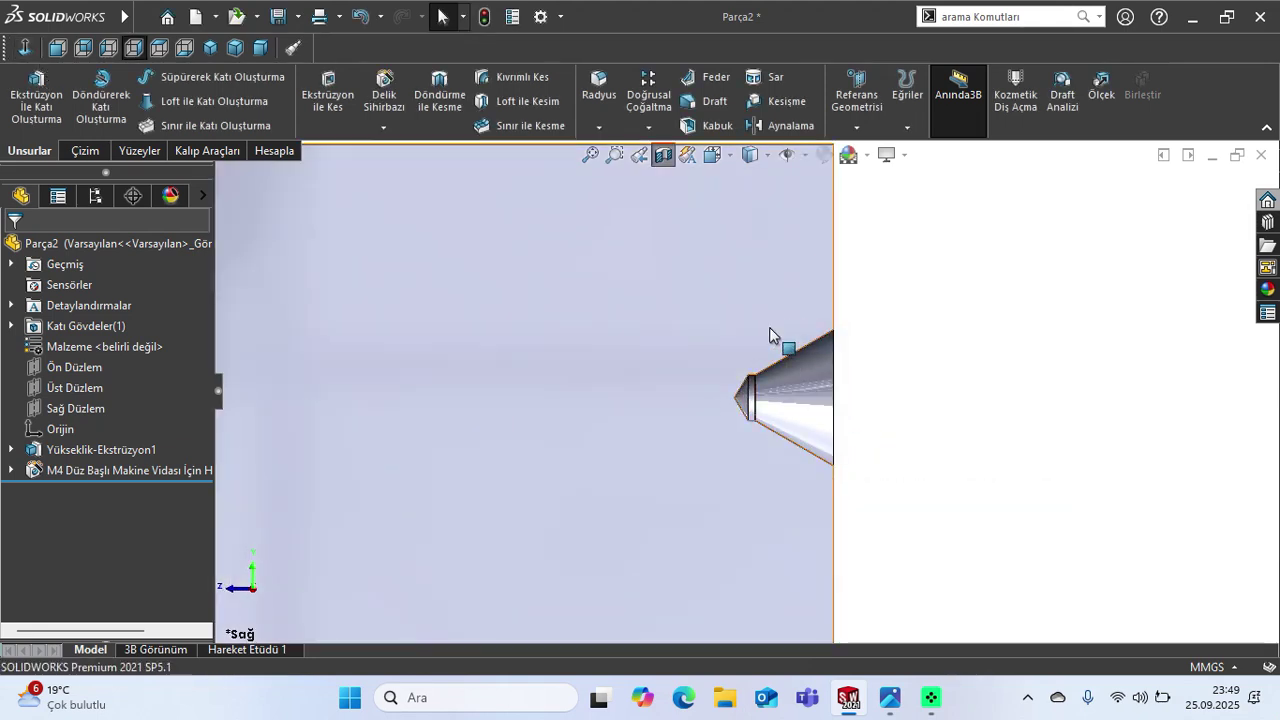
Compare the sectioned hole with Detail A in the reference drawing, and turn off the section view back in SOLIDWORKS.
{"action": "left_click", "coordinate": [891, 699]}
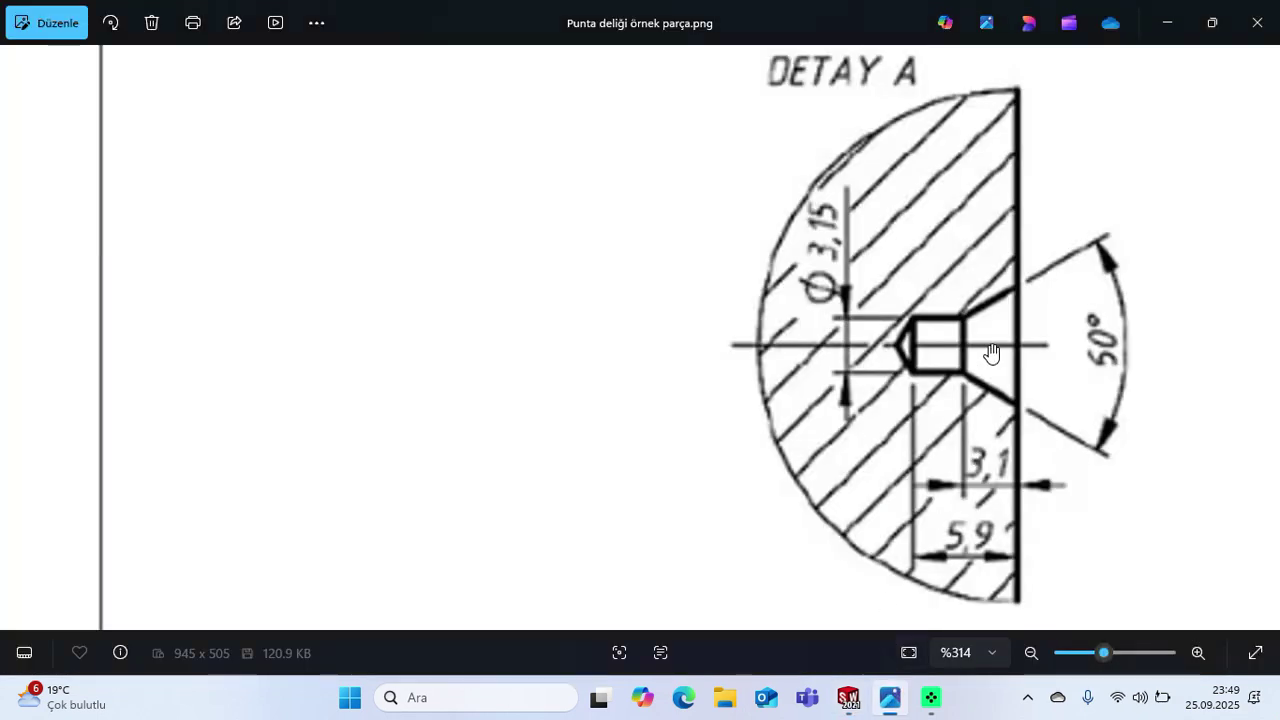
{"action": "left_click", "coordinate": [847, 699]}
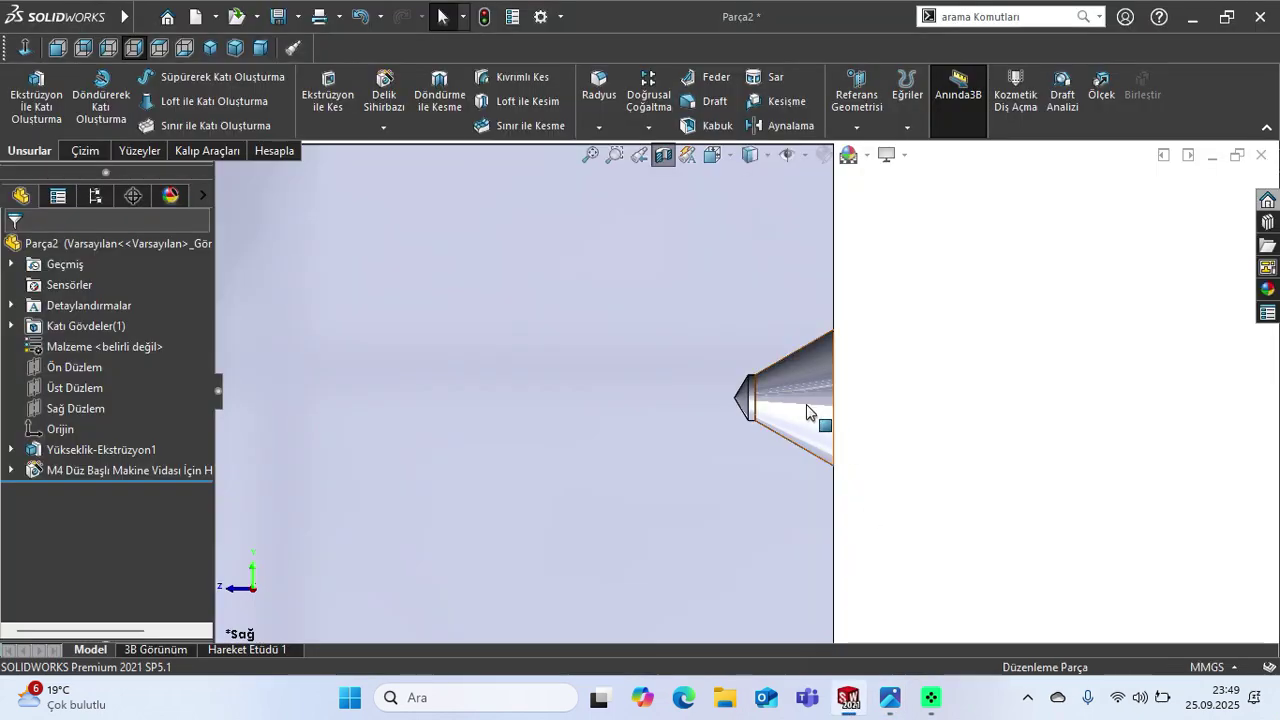
{"action": "left_click", "coordinate": [663, 156]}
{"action": "key", "text": "ctrl+7"}
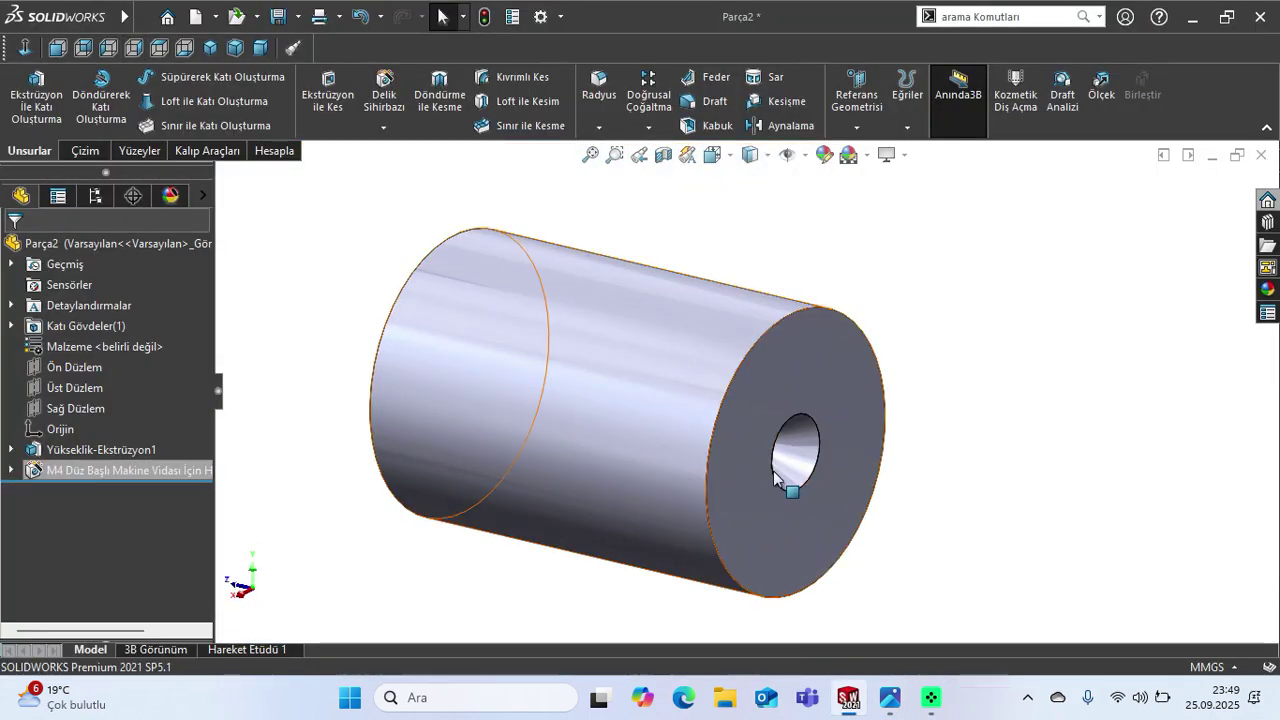
{"action": "middle_click_drag", "start_coordinate": [761, 487], "coordinate": [746, 477]}
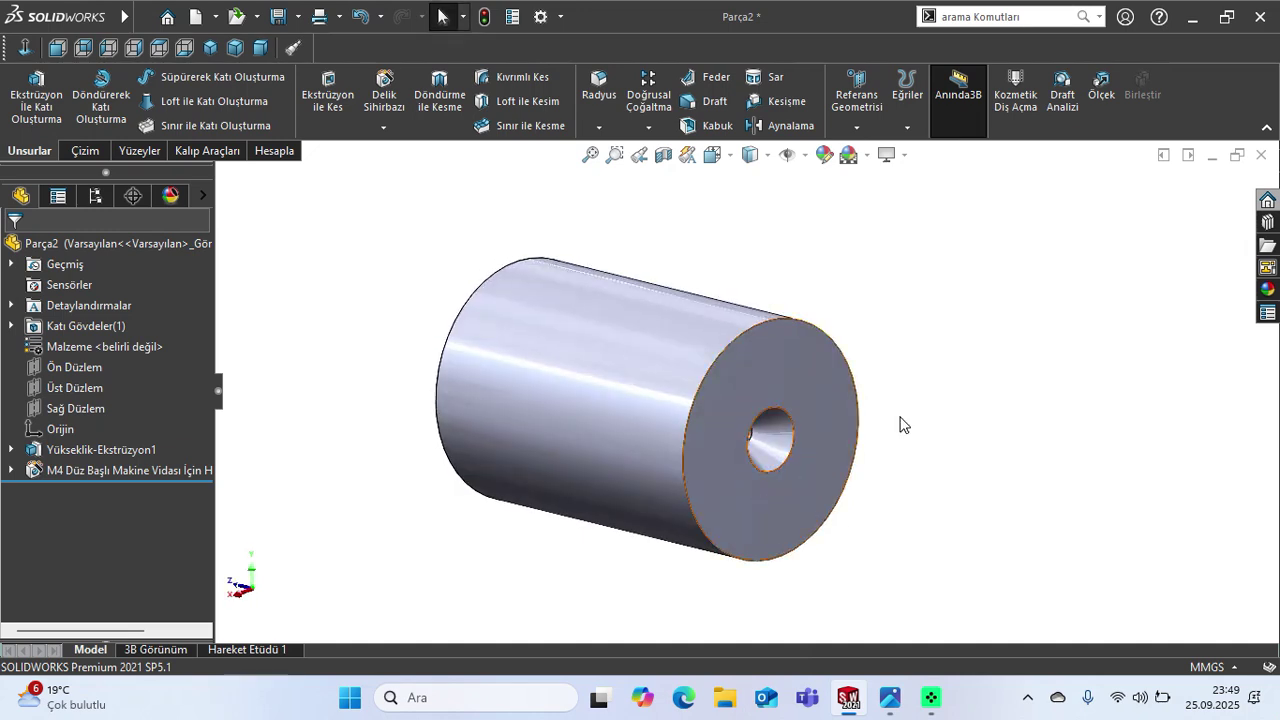
{"action": "middle_click_drag", "start_coordinate": [709, 437], "coordinate": [702, 430]}
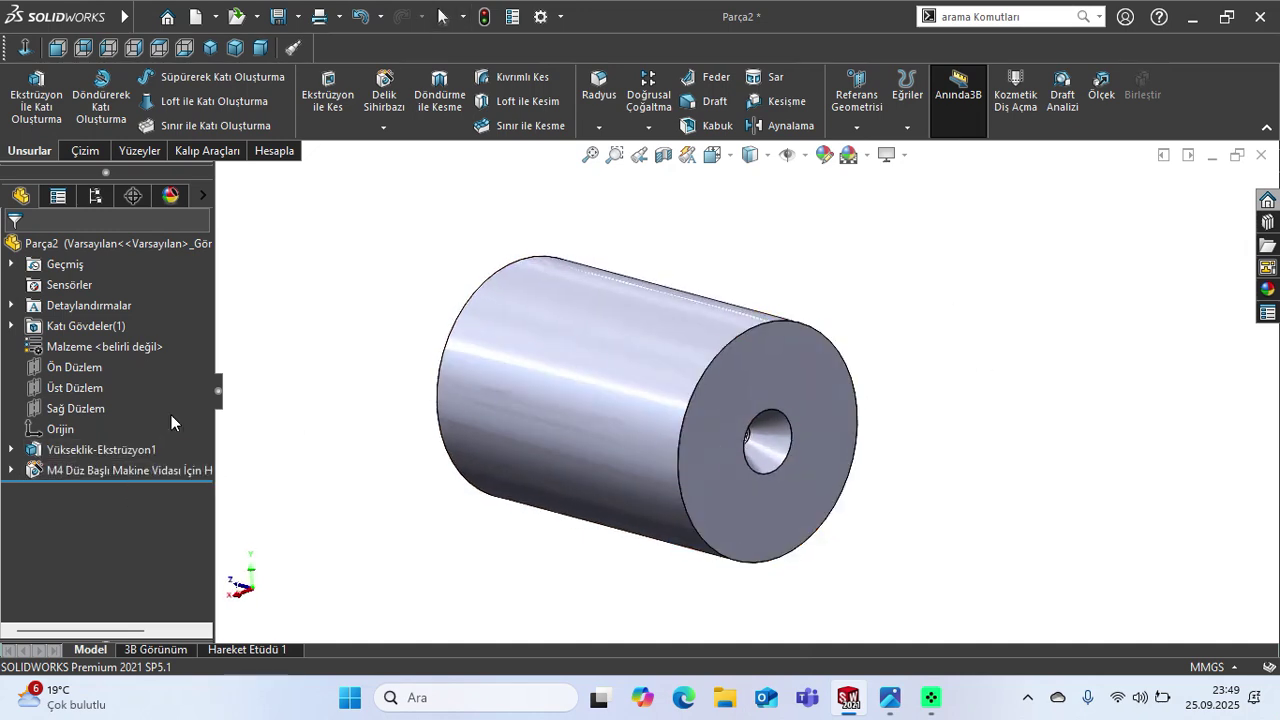
Edit the hole's profile sketch Çizim2 and delete the 9.4 mm countersink diameter dimension.
{"action": "left_click", "coordinate": [10, 471]}
{"action": "left_click", "coordinate": [85, 512]}
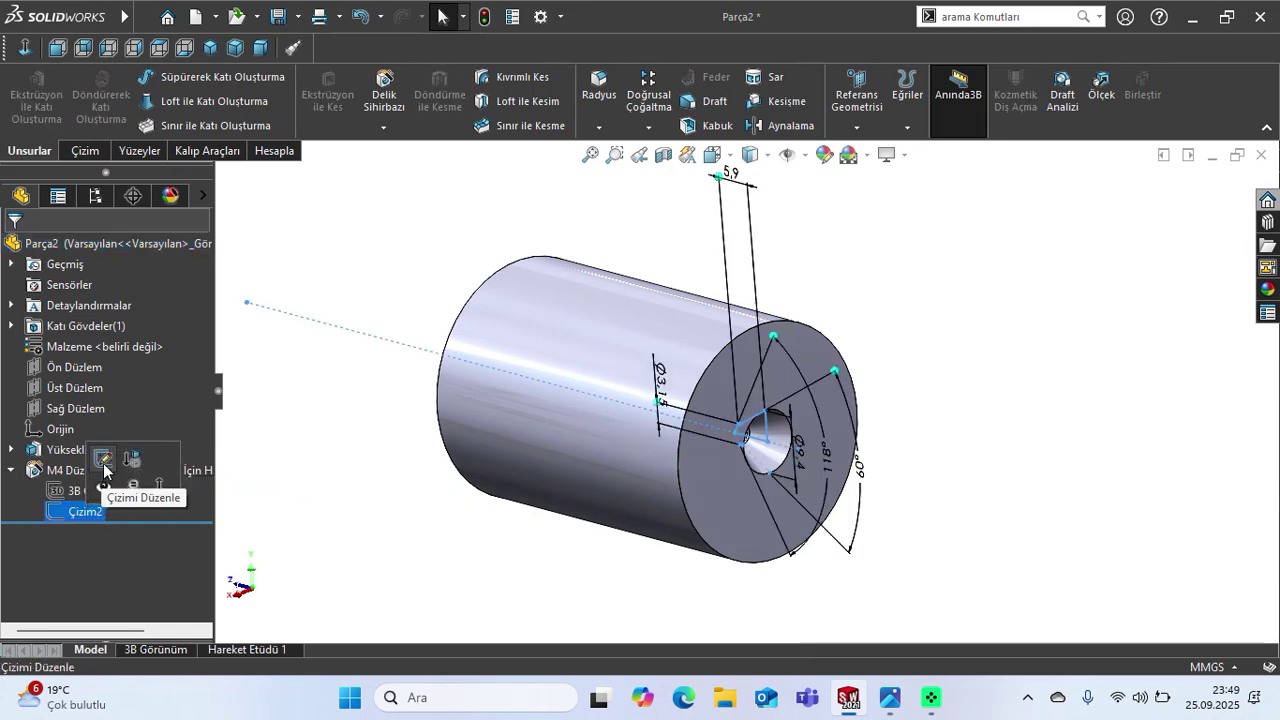
{"action": "left_click", "coordinate": [104, 463]}
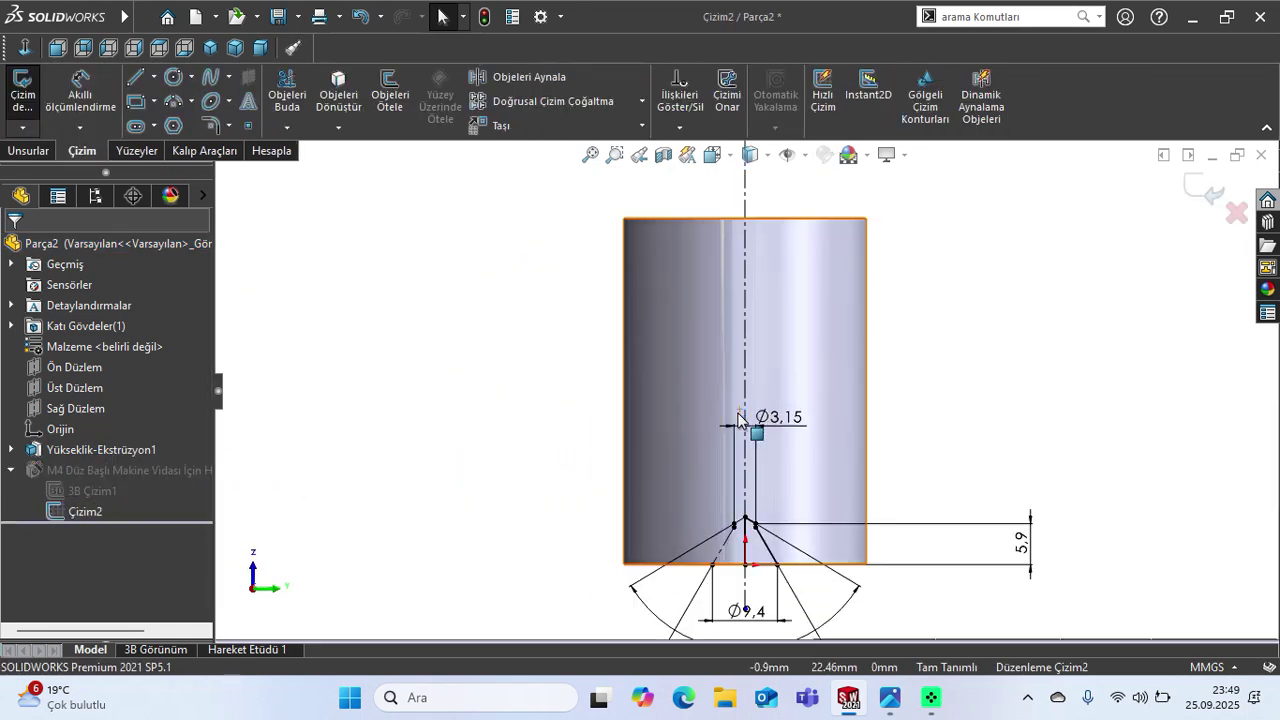
{"action": "left_click", "coordinate": [735, 465]}
{"action": "key", "text": "Delete"}
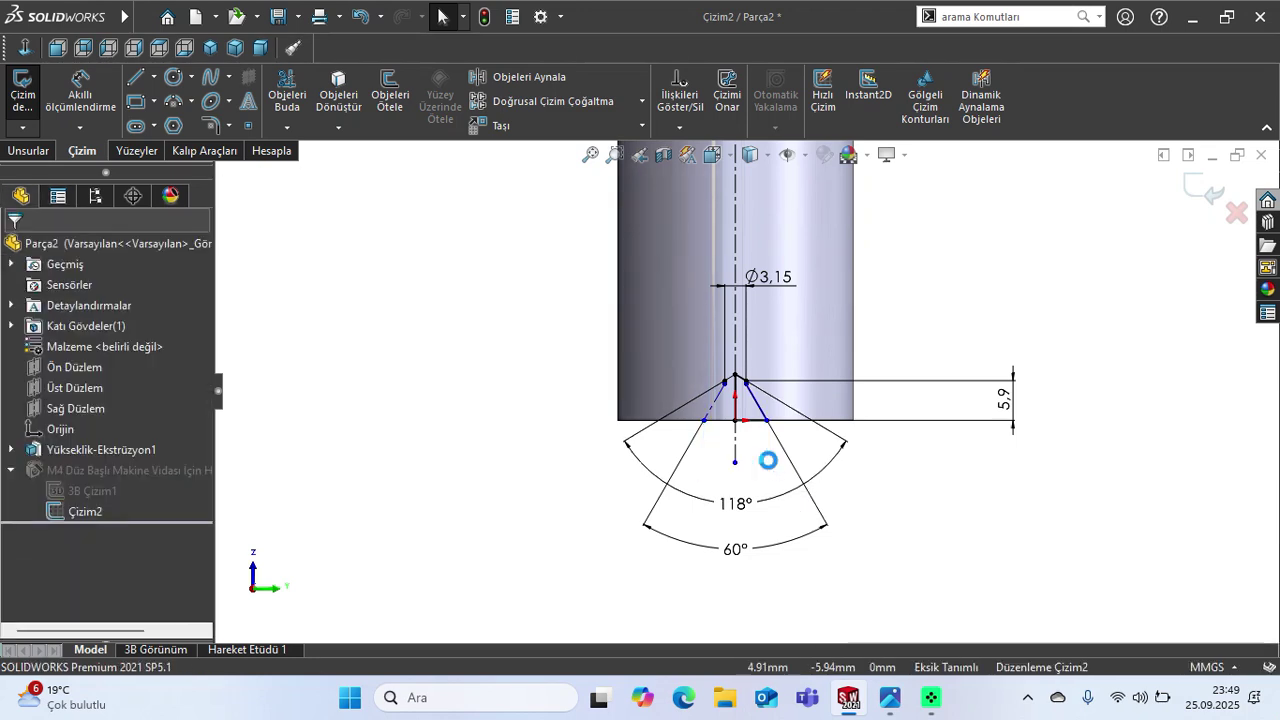
Dimension the countersink's depth from the end face to the cone's inner end and set it to 3.1 mm.
{"action": "left_click", "coordinate": [80, 92]}
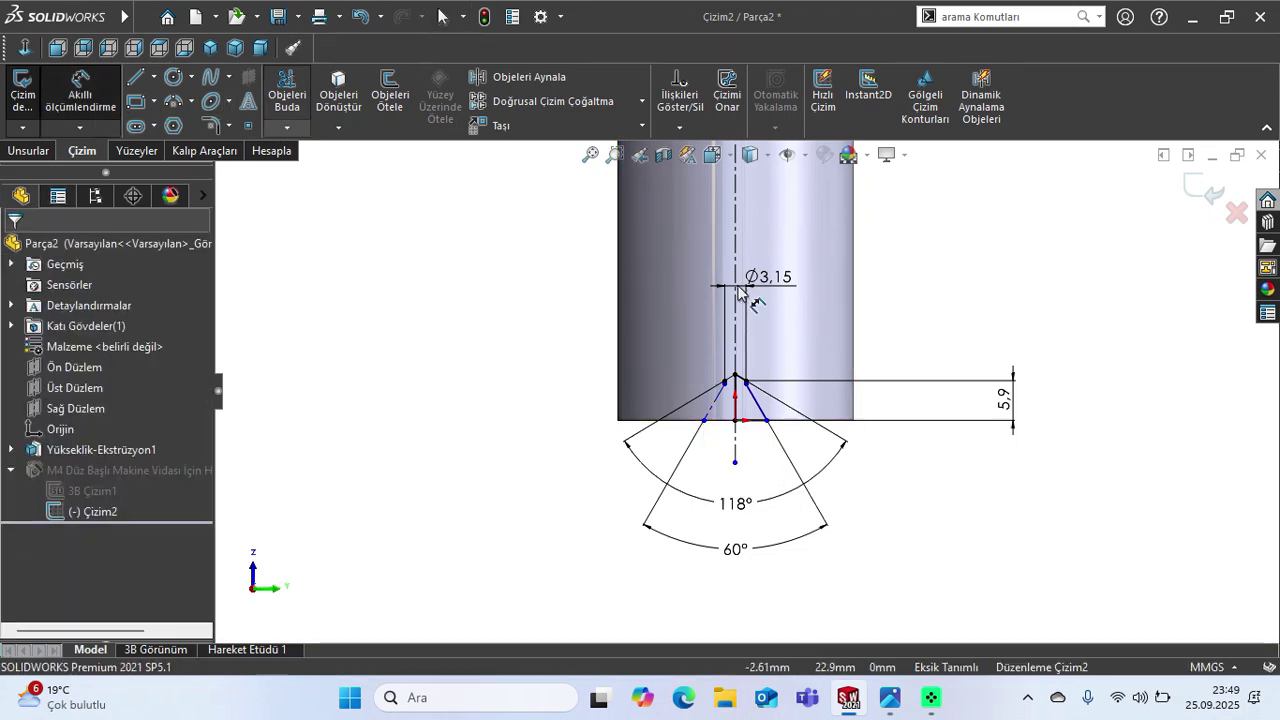
{"action": "scroll", "coordinate": [747, 388], "scroll_direction": "down", "scroll_amount": 3}
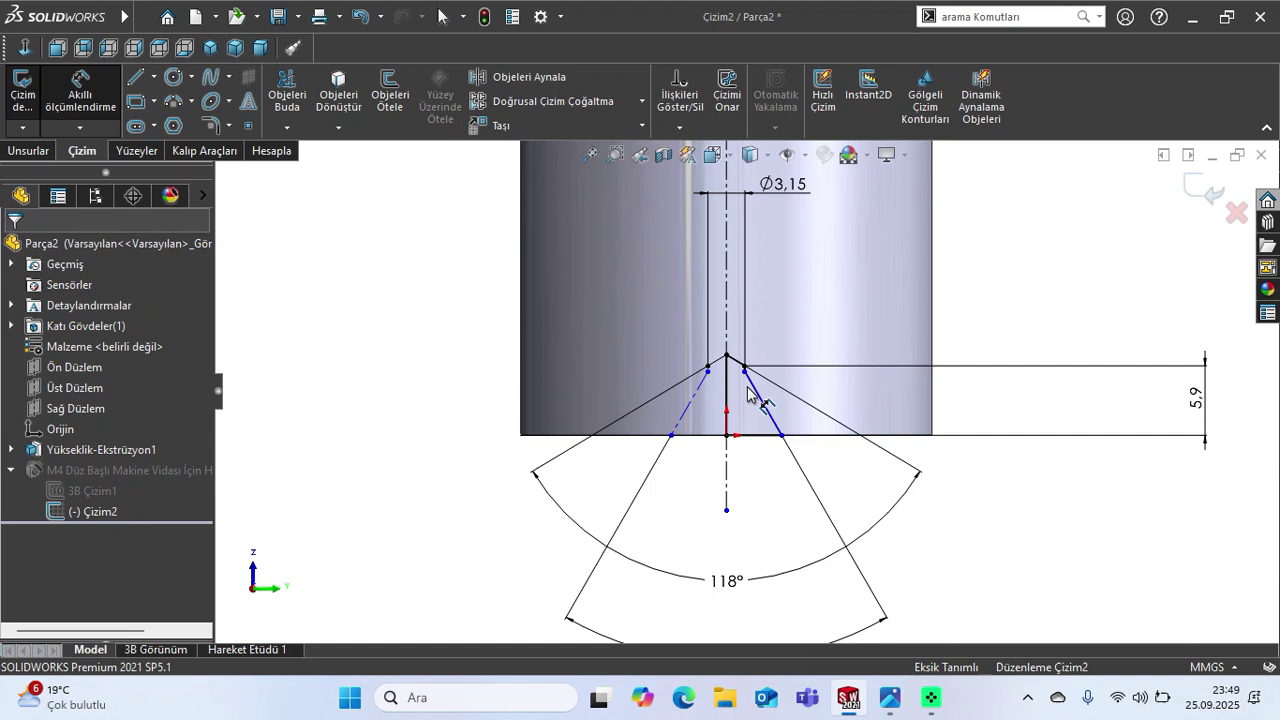
{"action": "left_click", "coordinate": [745, 378]}
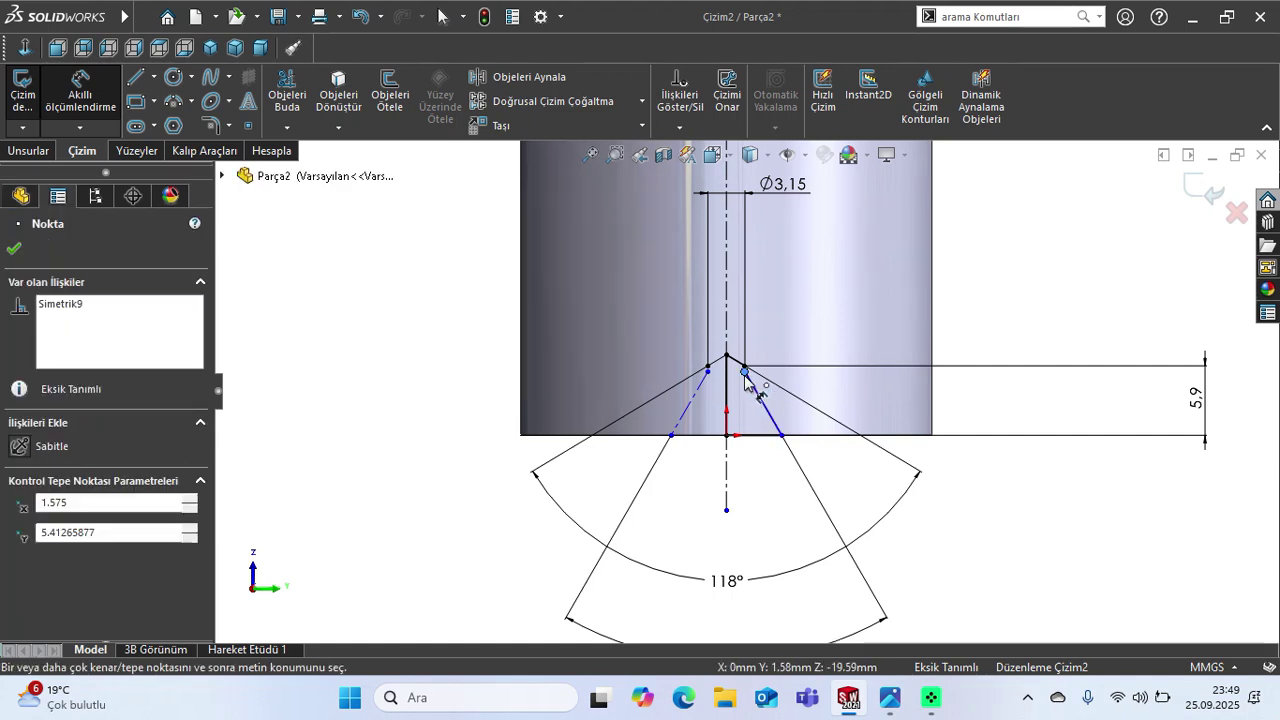
{"action": "left_click", "coordinate": [782, 437]}
{"action": "left_click", "coordinate": [998, 430]}
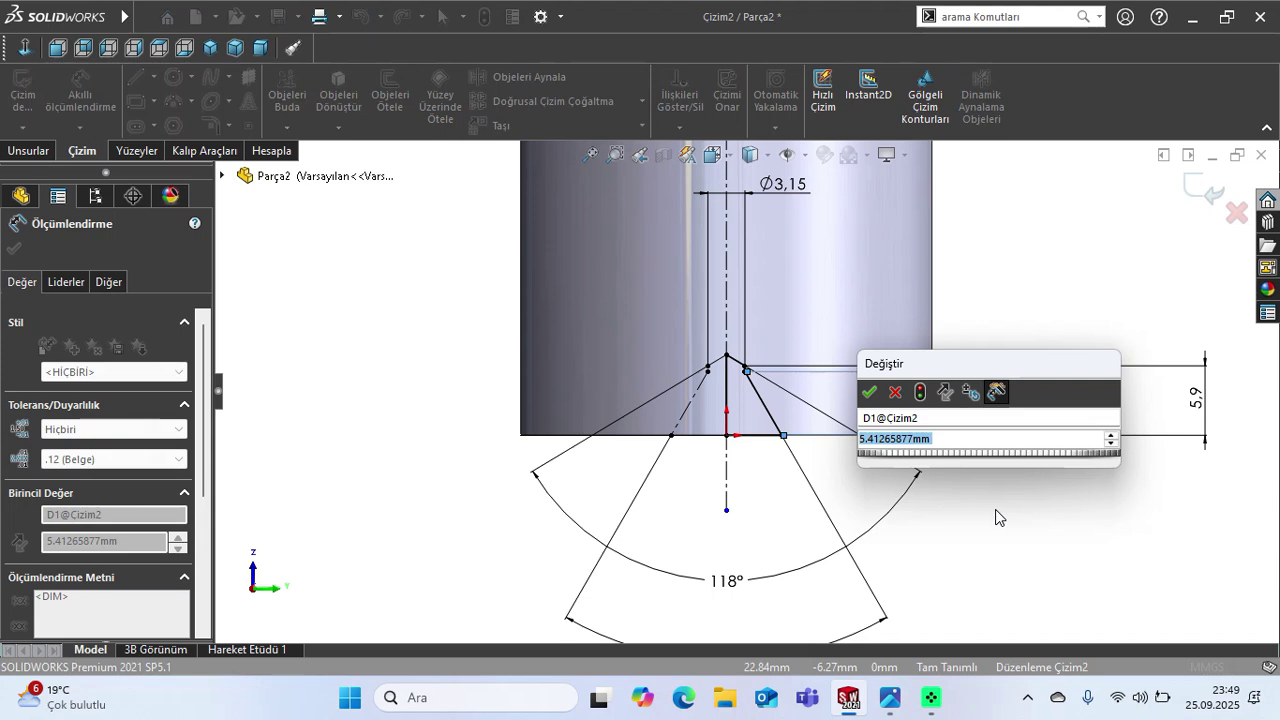
{"action": "type", "text": "3.1"}
{"action": "key", "text": "Return"}
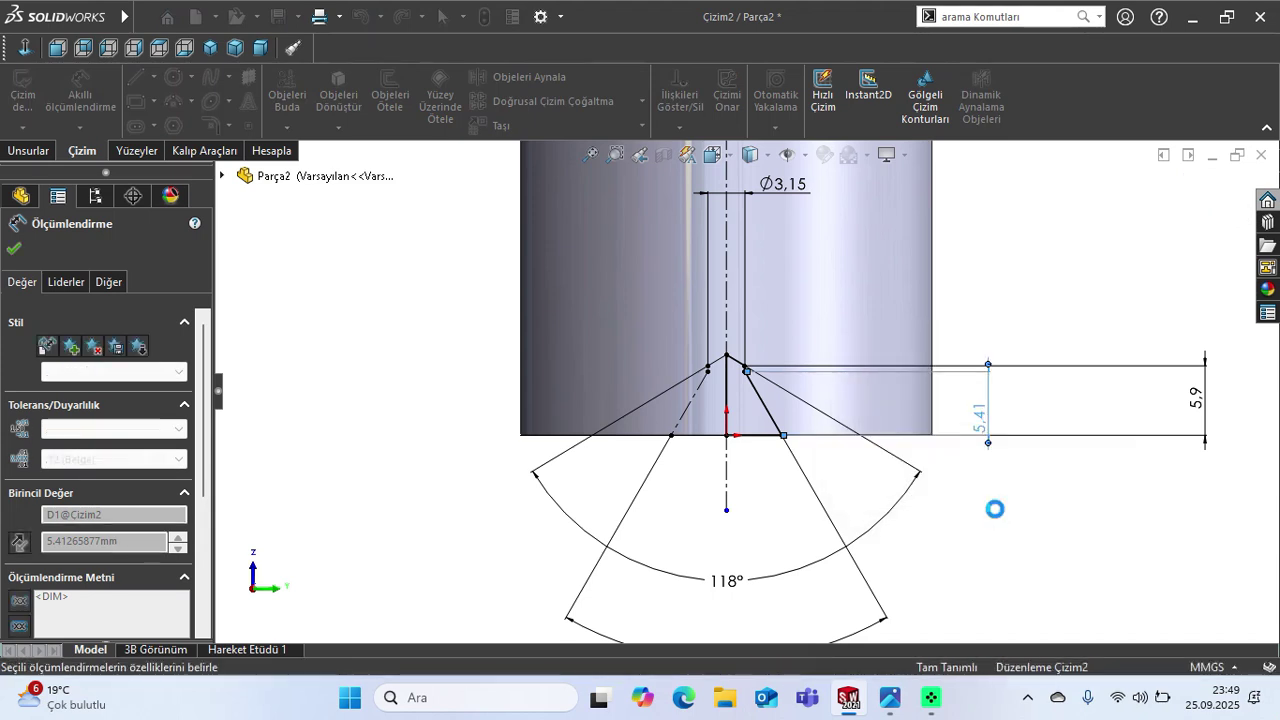
{"action": "left_click", "coordinate": [13, 248]}
{"action": "left_click", "coordinate": [1205, 192]}
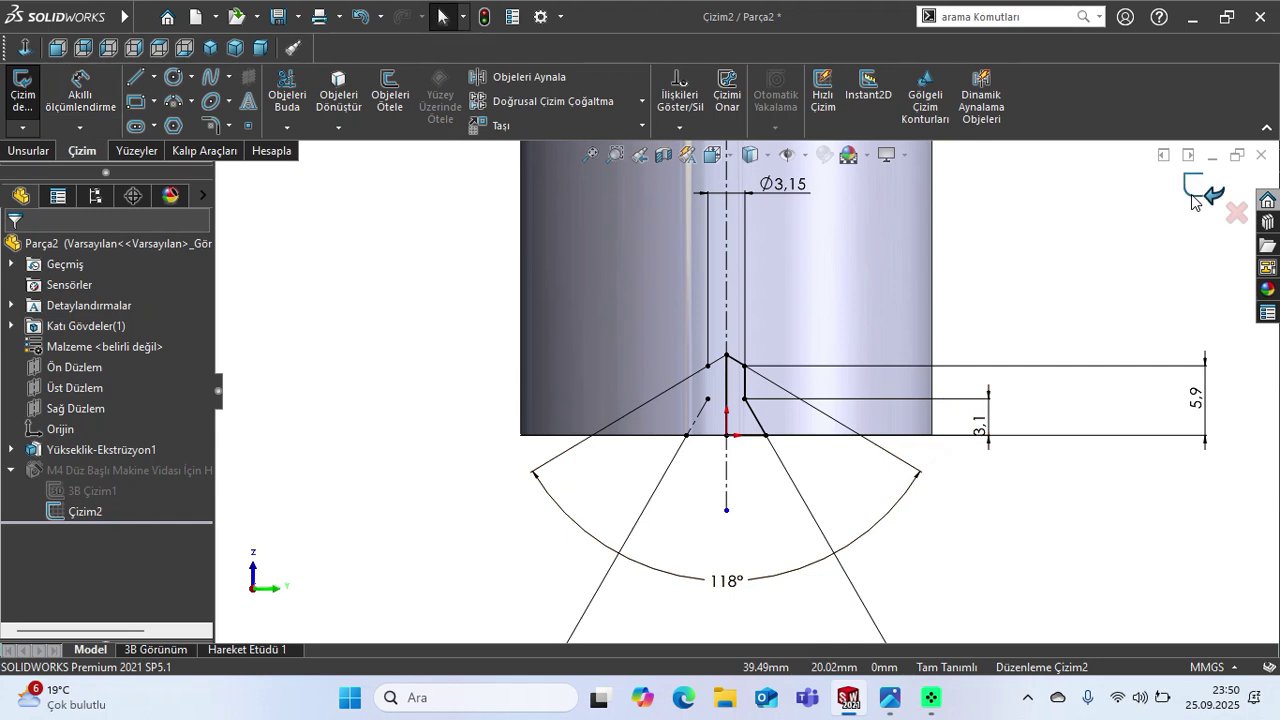
{"action": "left_click", "coordinate": [766, 435]}
{"action": "left_click", "coordinate": [727, 485]}
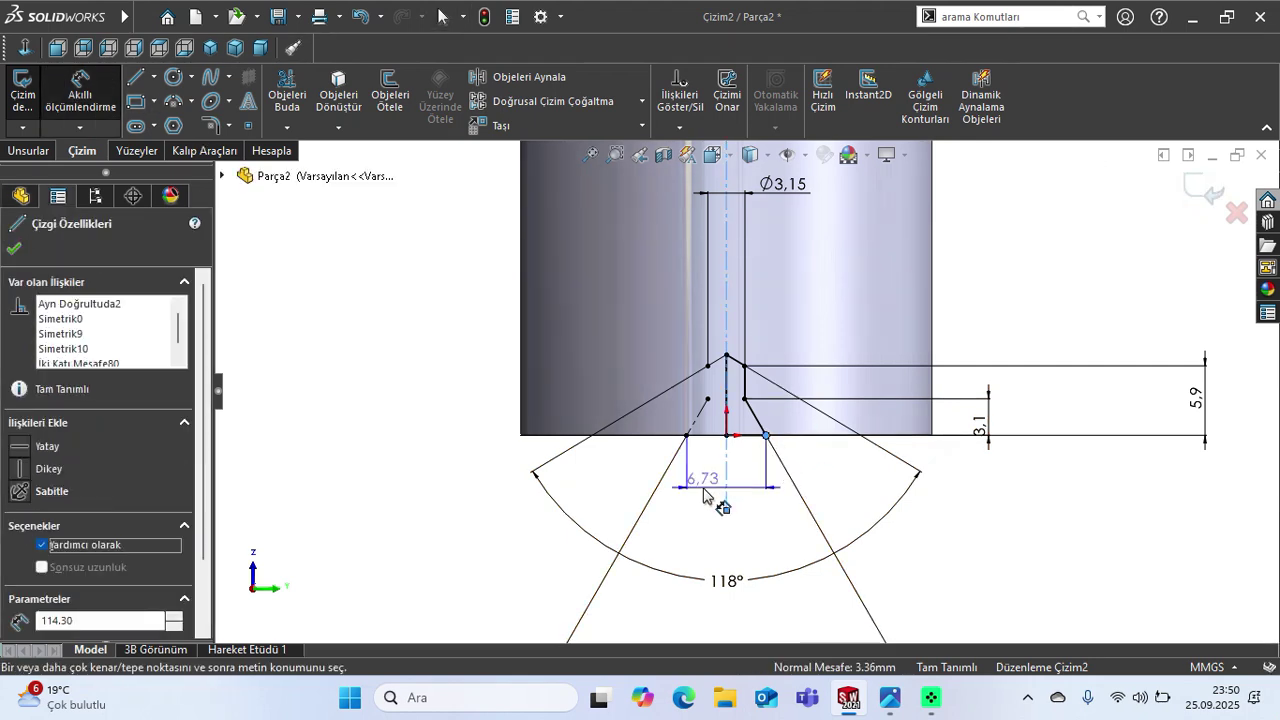
{"action": "key", "text": "Escape"}
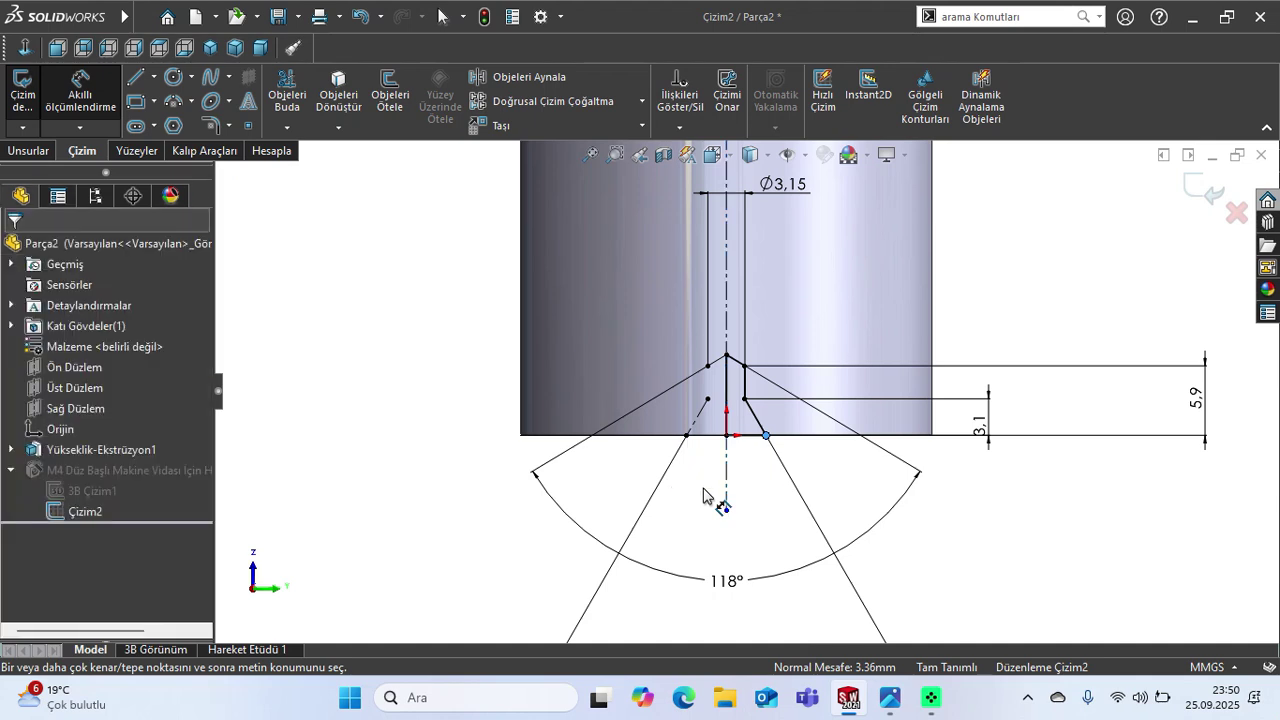
{"action": "key", "text": "Escape"}
Exit the hole's profile sketch to rebuild the part and inspect the centre hole in a 3D view.
{"action": "scroll", "coordinate": [797, 464], "scroll_direction": "up", "scroll_amount": 2}
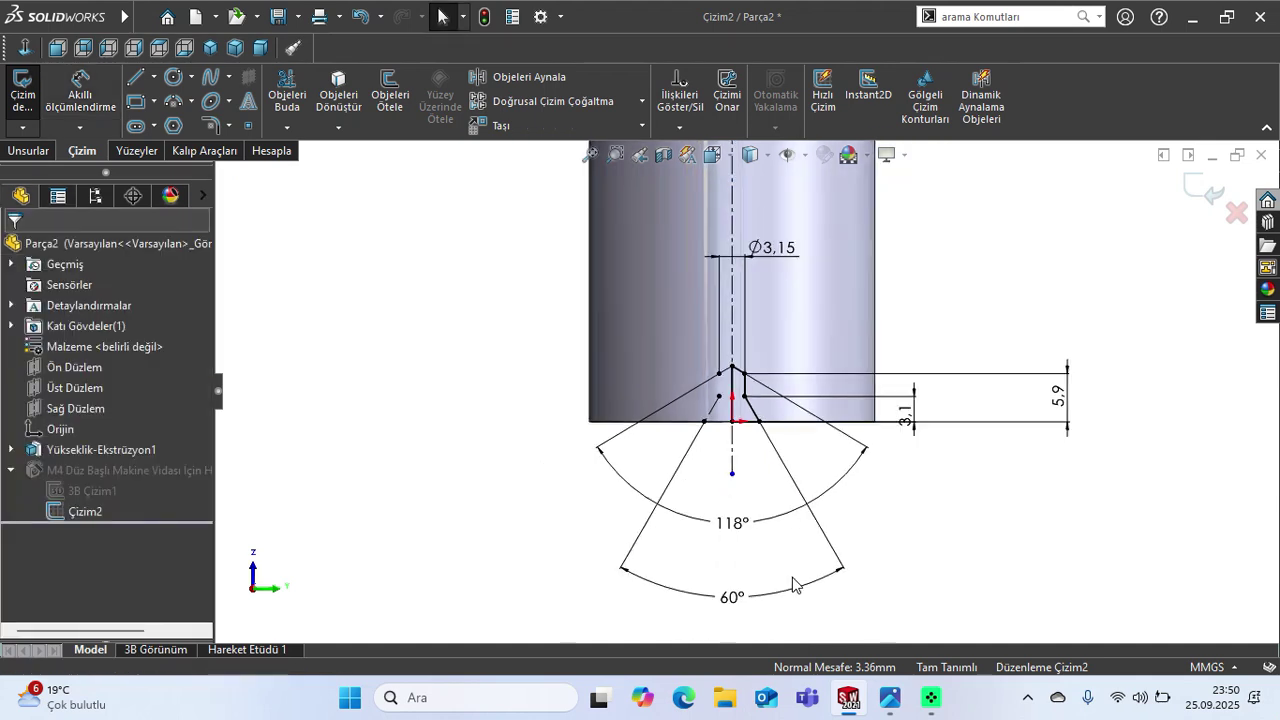
{"action": "left_click", "coordinate": [1198, 192]}
{"action": "left_click", "coordinate": [210, 47]}
{"action": "middle_click_drag", "start_coordinate": [873, 404], "coordinate": [846, 426]}
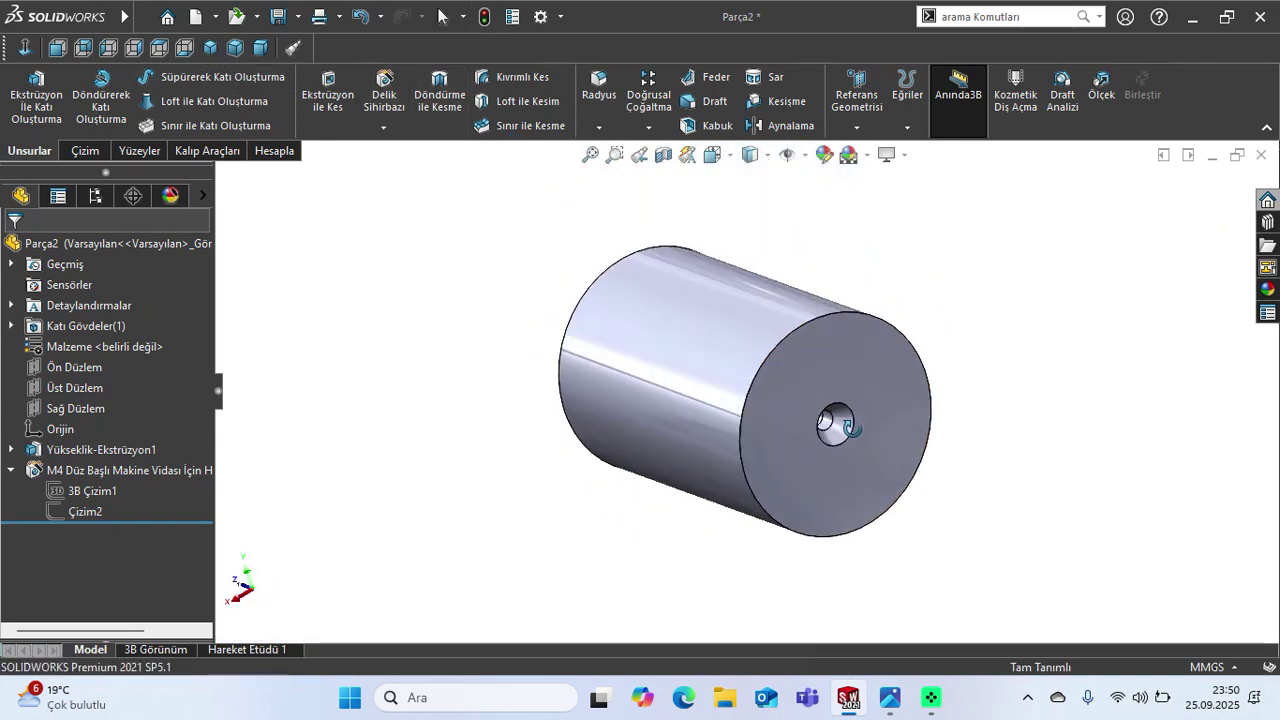
Section the part through the centre hole and compare its profile with the reference drawing in Punta deliği örnek parça.png.
{"action": "left_click", "coordinate": [663, 156]}
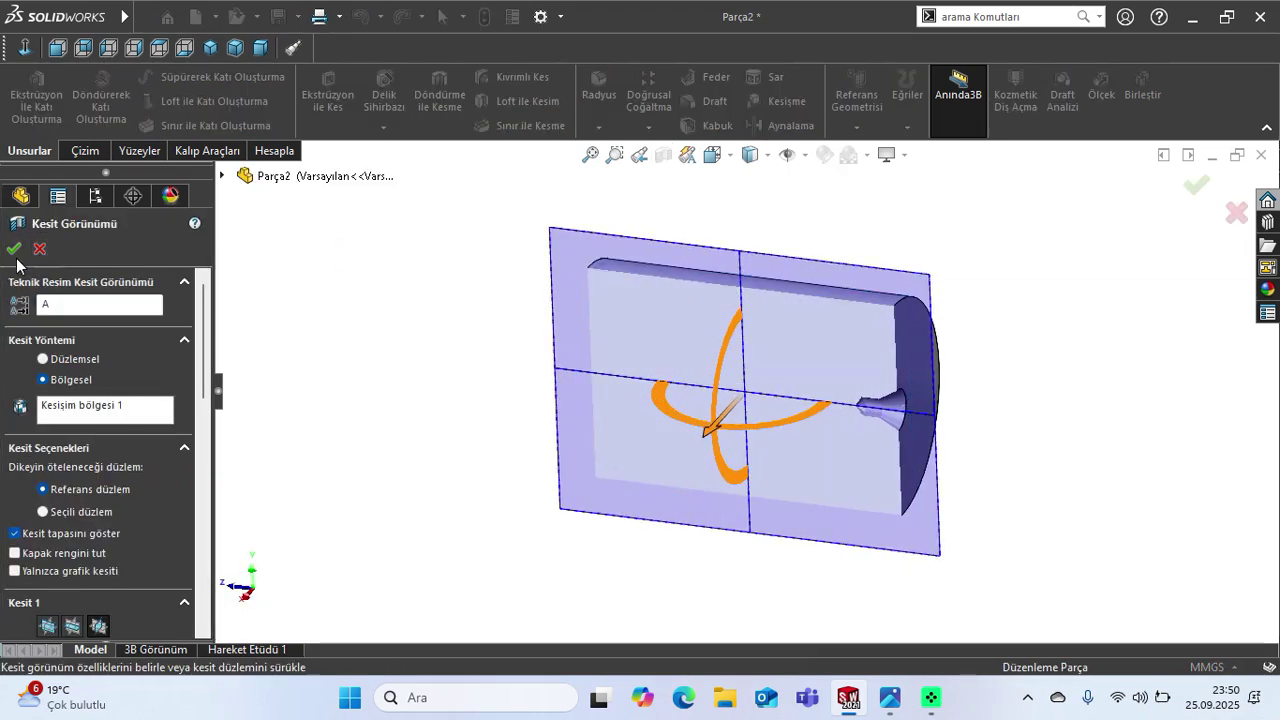
{"action": "left_click", "coordinate": [14, 248]}
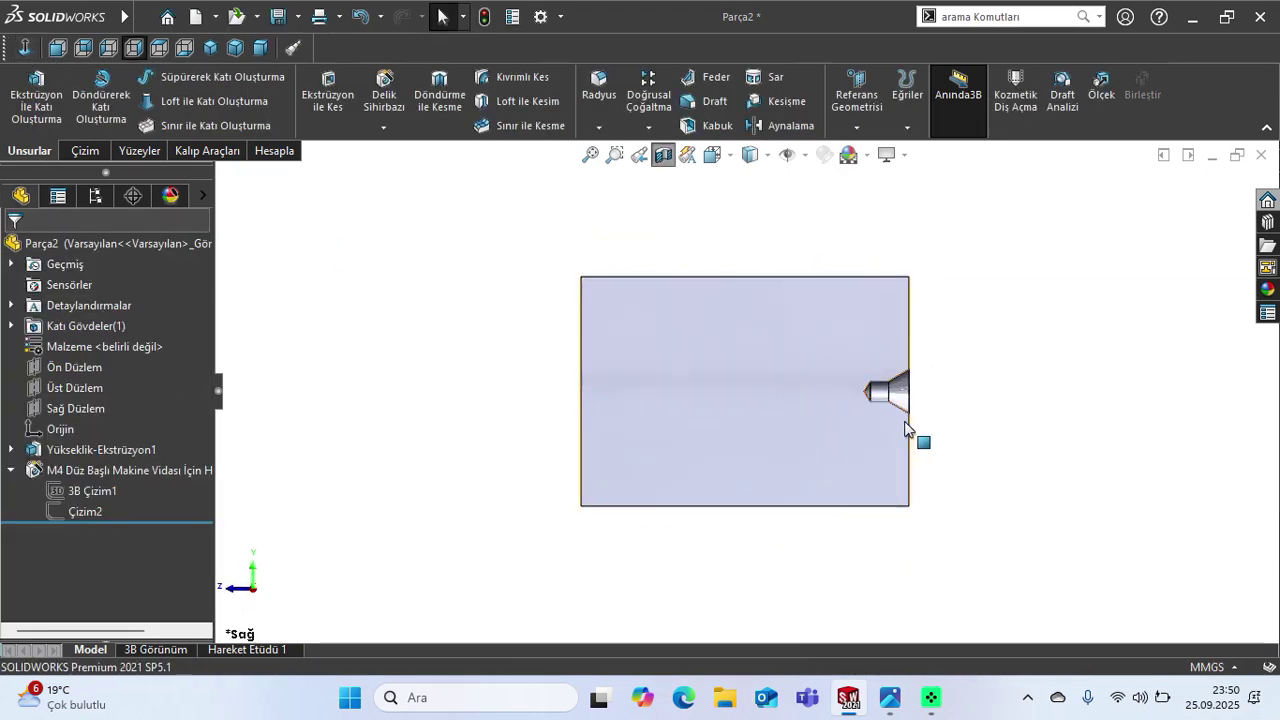
{"action": "left_click", "coordinate": [886, 706]}
{"action": "scroll", "coordinate": [930, 400], "scroll_direction": "down", "scroll_amount": 5}
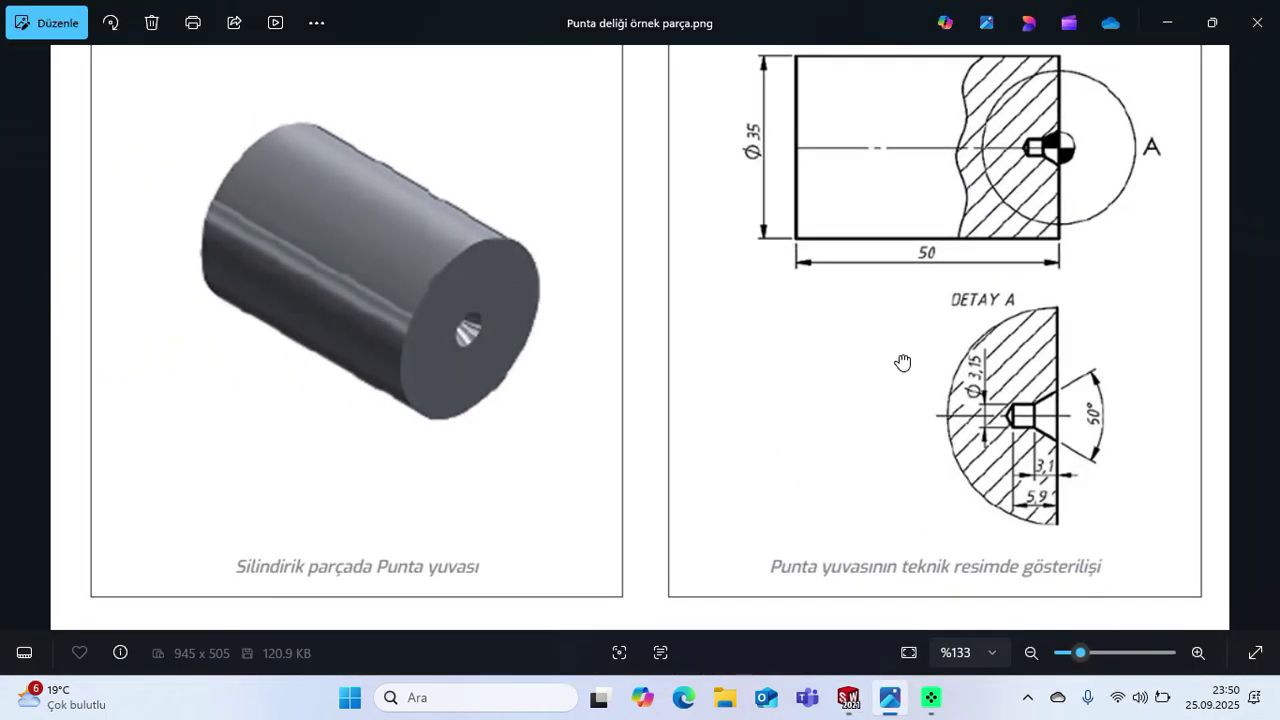
{"action": "left_click_drag", "start_coordinate": [902, 364], "coordinate": [869, 414]}
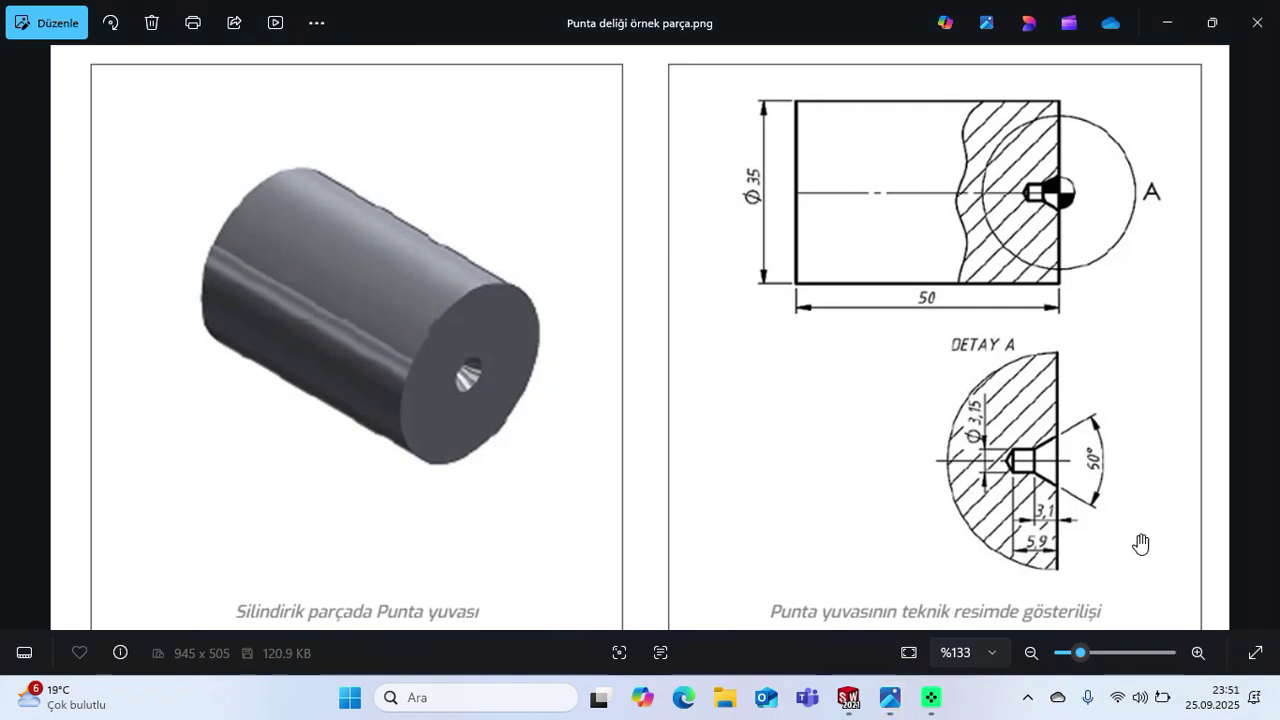
Back in SOLIDWORKS, inspect the sectioned hole, turn off the section view and examine the hole on the whole cylinder.
{"action": "left_click", "coordinate": [847, 699]}
{"action": "middle_click_drag", "start_coordinate": [846, 477], "coordinate": [810, 447]}
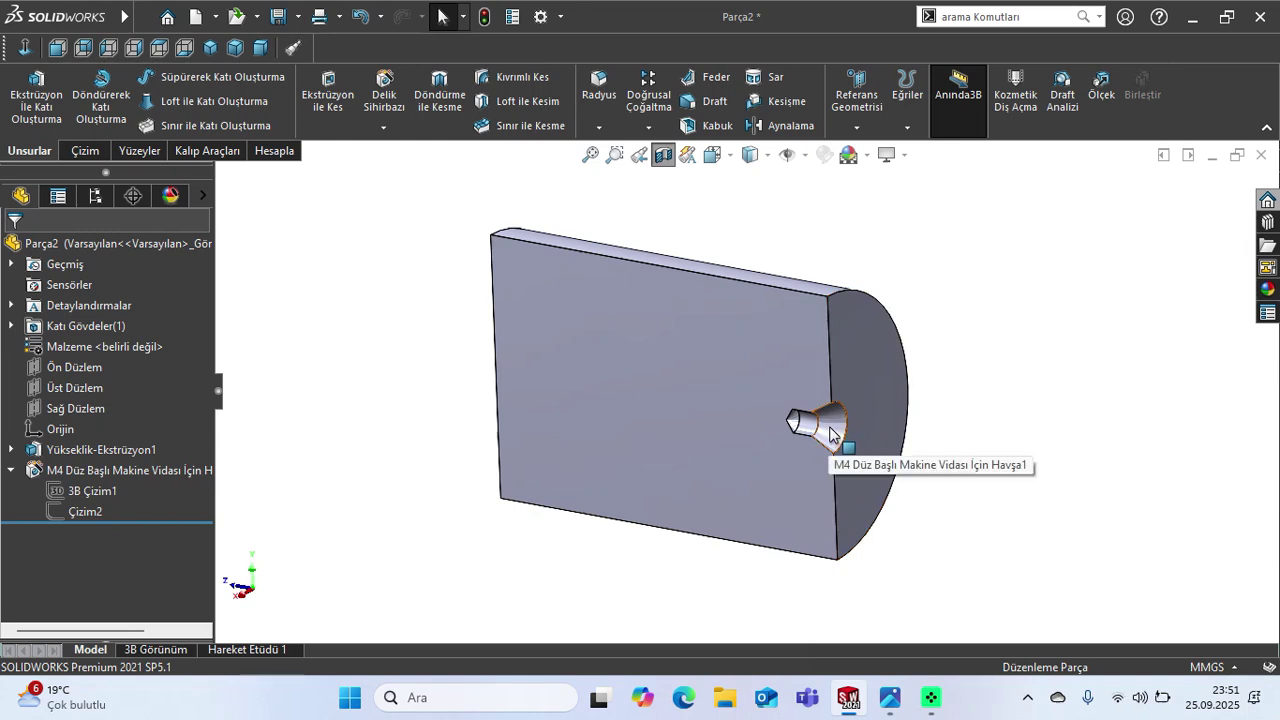
{"action": "left_click", "coordinate": [663, 154]}
{"action": "middle_click_drag", "start_coordinate": [754, 409], "coordinate": [720, 415]}
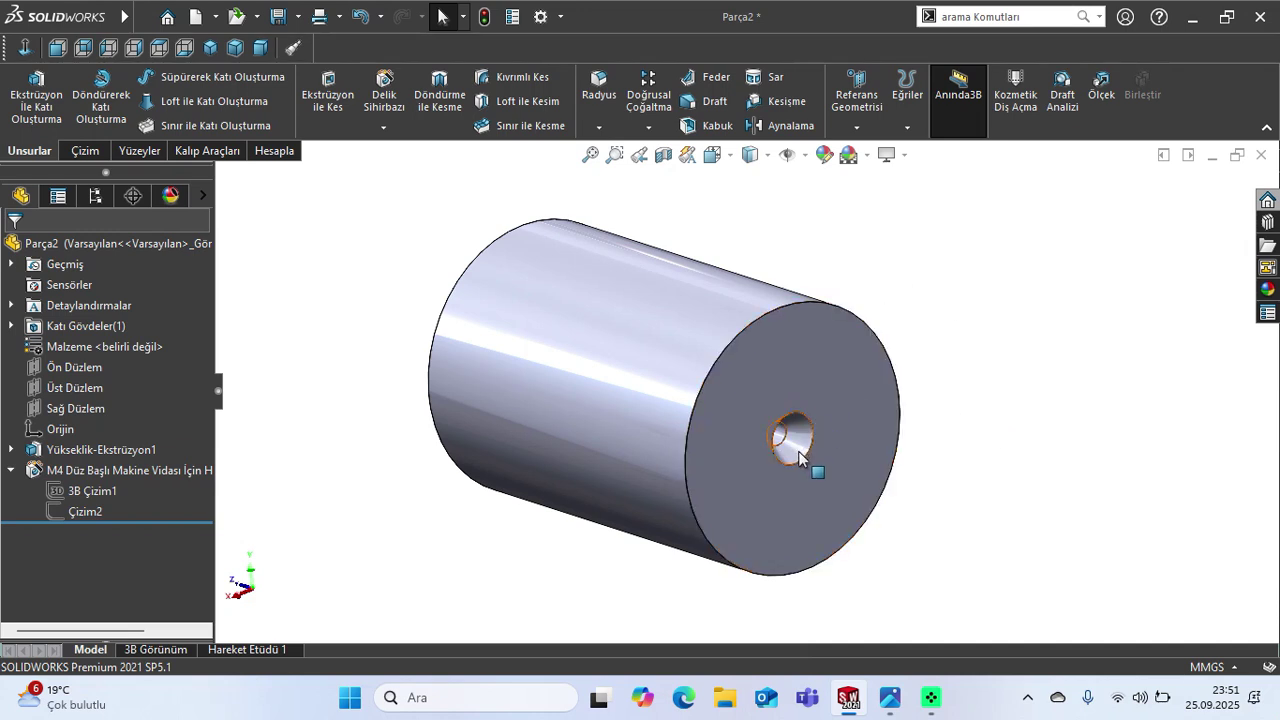
{"action": "mouse_move", "coordinate": [814, 451]}
{"action": "middle_mouse_down"}
{"action": "mouse_move", "coordinate": [686, 349]}
{"action": "mouse_move", "coordinate": [818, 463]}
{"action": "middle_mouse_up"}
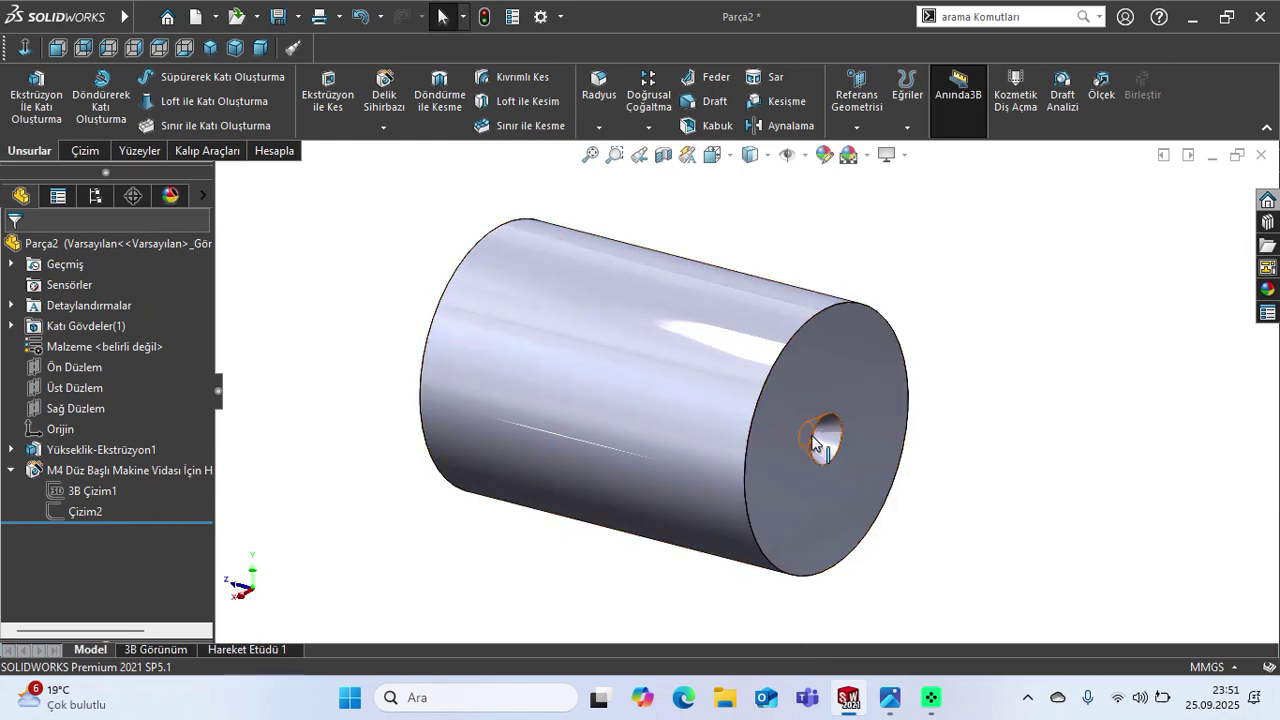
{"action": "middle_click_drag", "start_coordinate": [846, 470], "coordinate": [756, 420]}
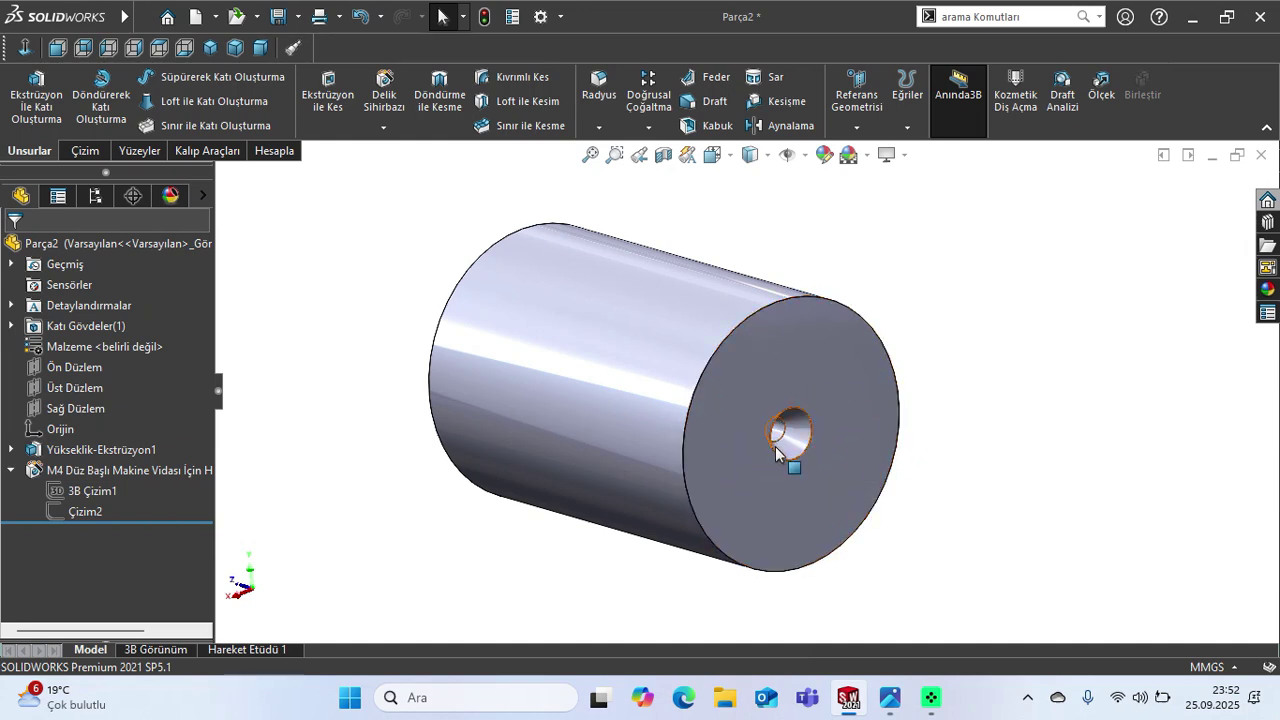
{"action": "middle_click_drag", "start_coordinate": [805, 474], "coordinate": [700, 450]}
Mirror the M4 countersunk hole feature about Ön Düzlem to the cylinder's opposite end face and check both ends.
{"action": "middle_click_drag", "start_coordinate": [571, 371], "coordinate": [783, 220]}
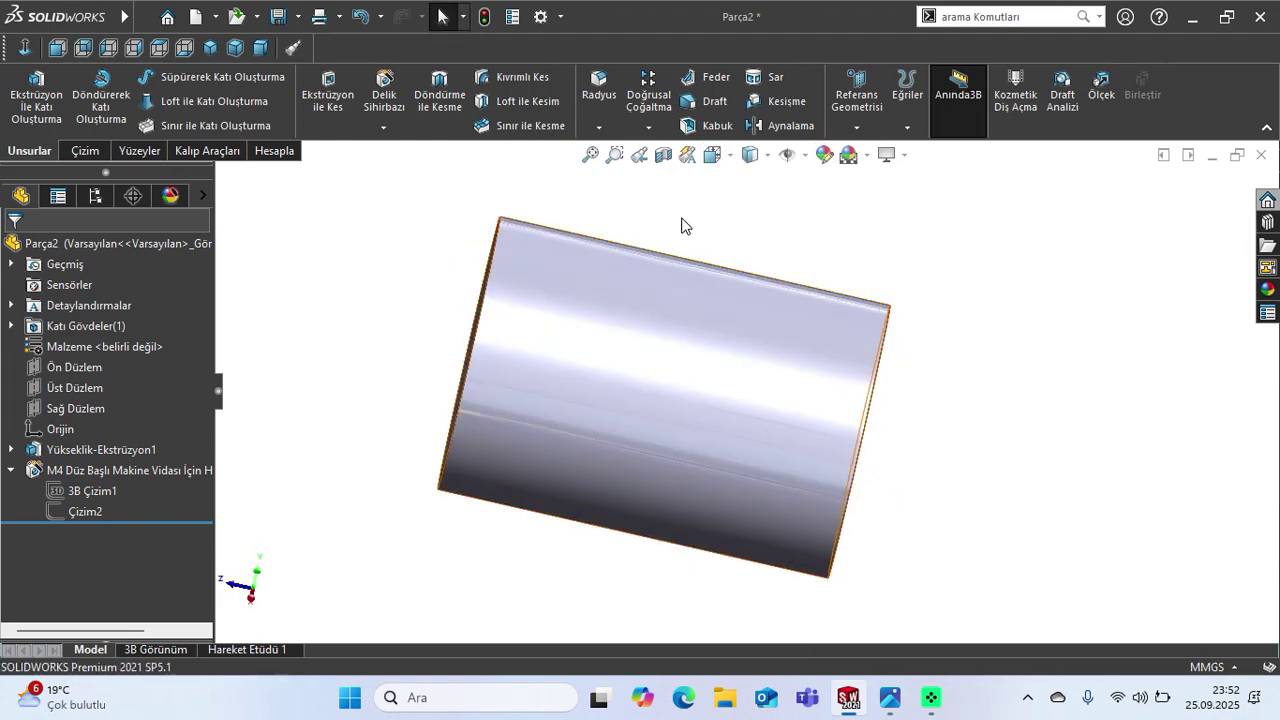
{"action": "left_click", "coordinate": [856, 127]}
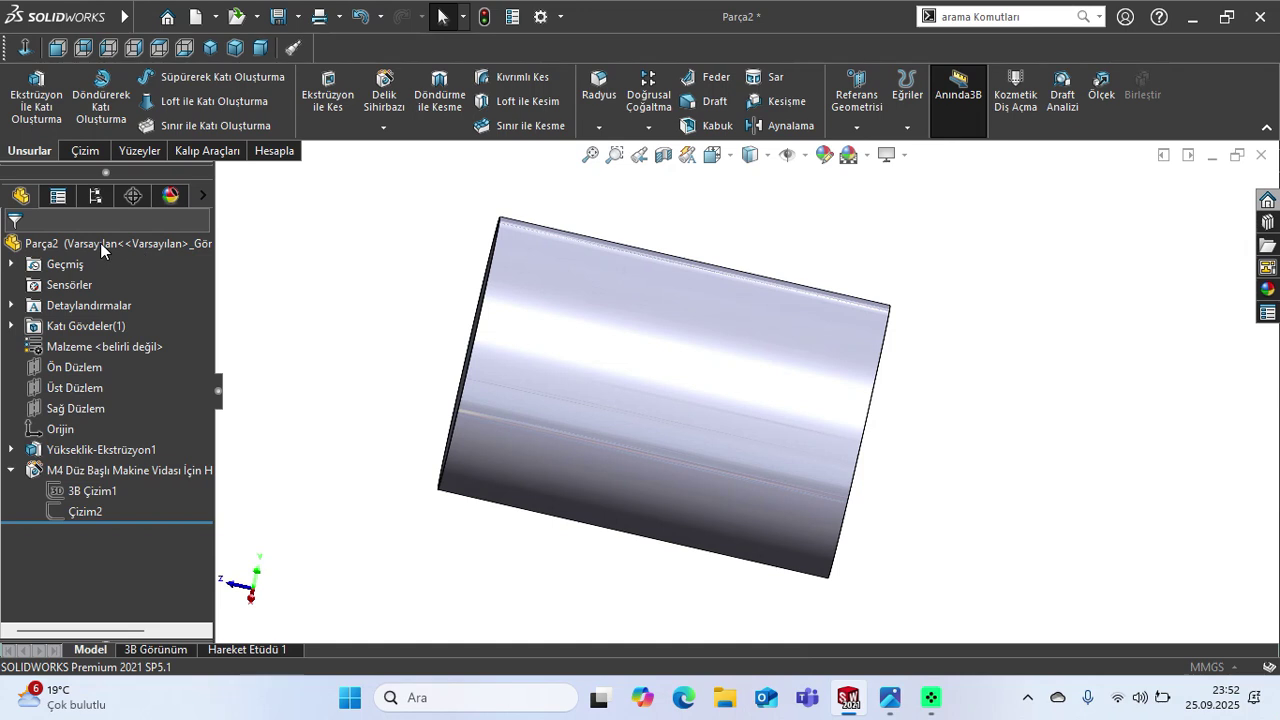
{"action": "key", "text": "Escape"}
{"action": "left_click", "coordinate": [790, 126]}
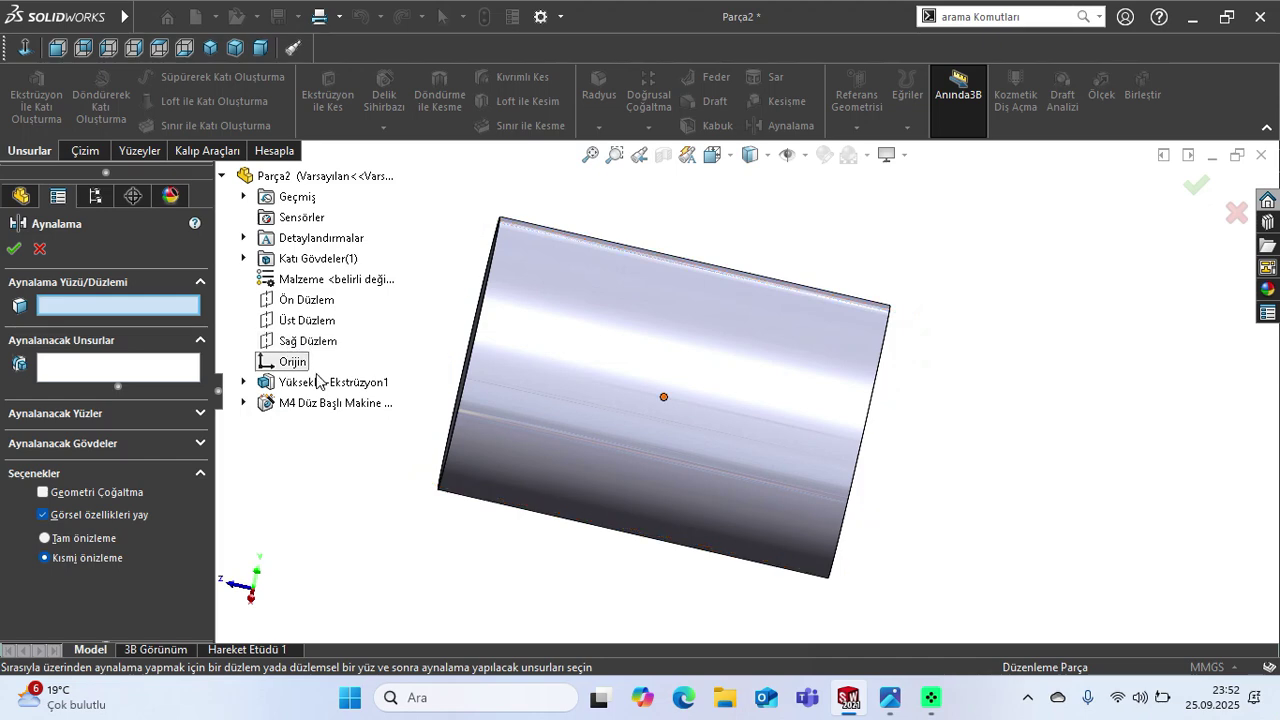
{"action": "left_click", "coordinate": [302, 302]}
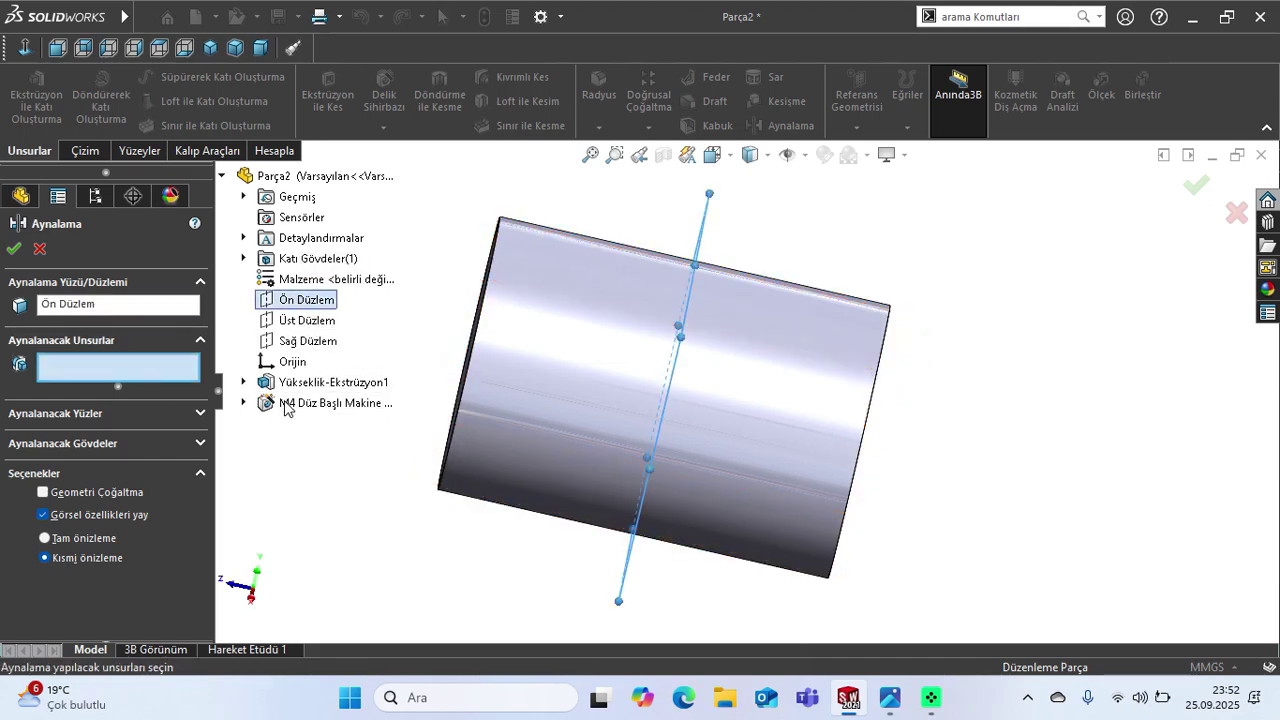
{"action": "left_click", "coordinate": [335, 402]}
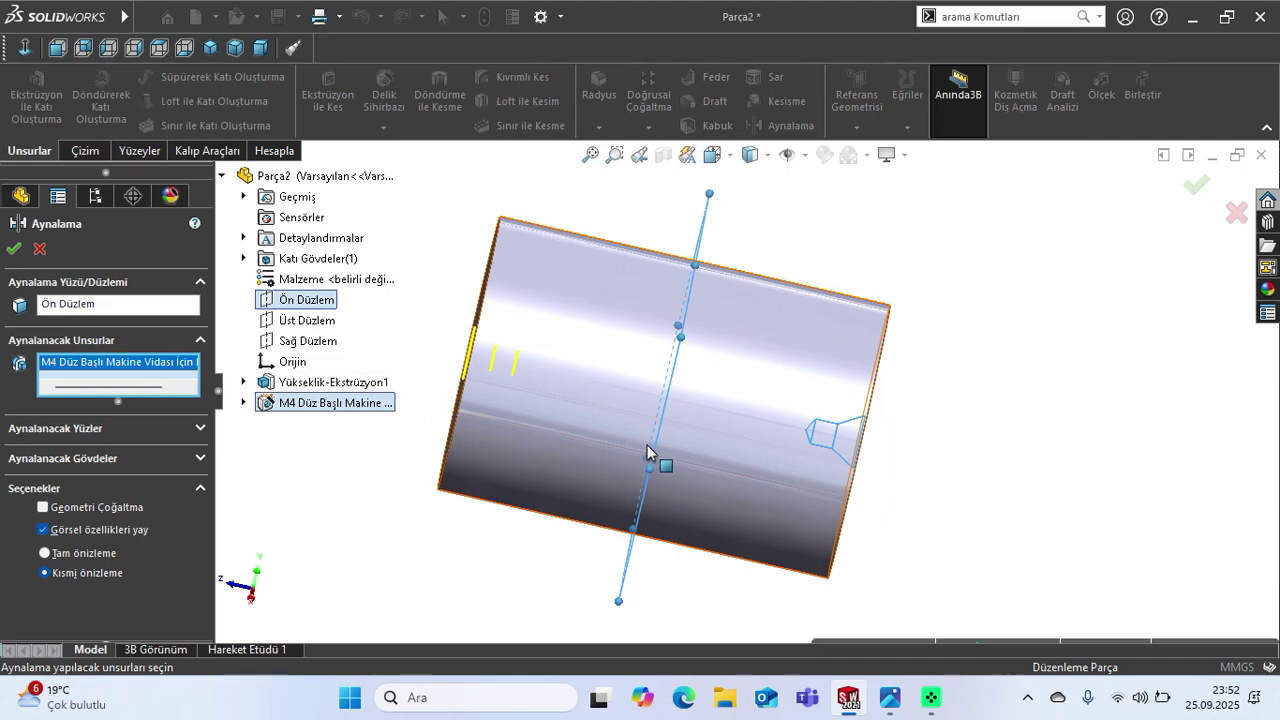
{"action": "key", "text": "ctrl+7"}
{"action": "left_click", "coordinate": [14, 249]}
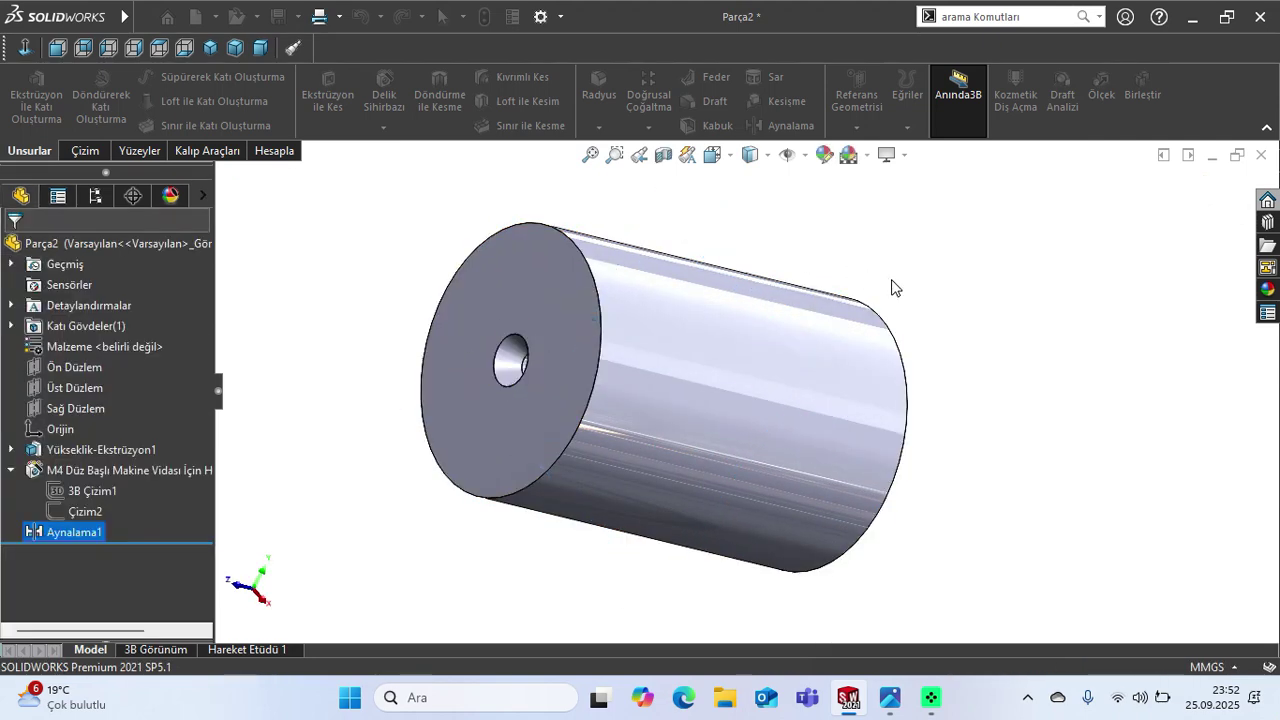
{"action": "middle_click_drag", "start_coordinate": [788, 368], "coordinate": [766, 409]}
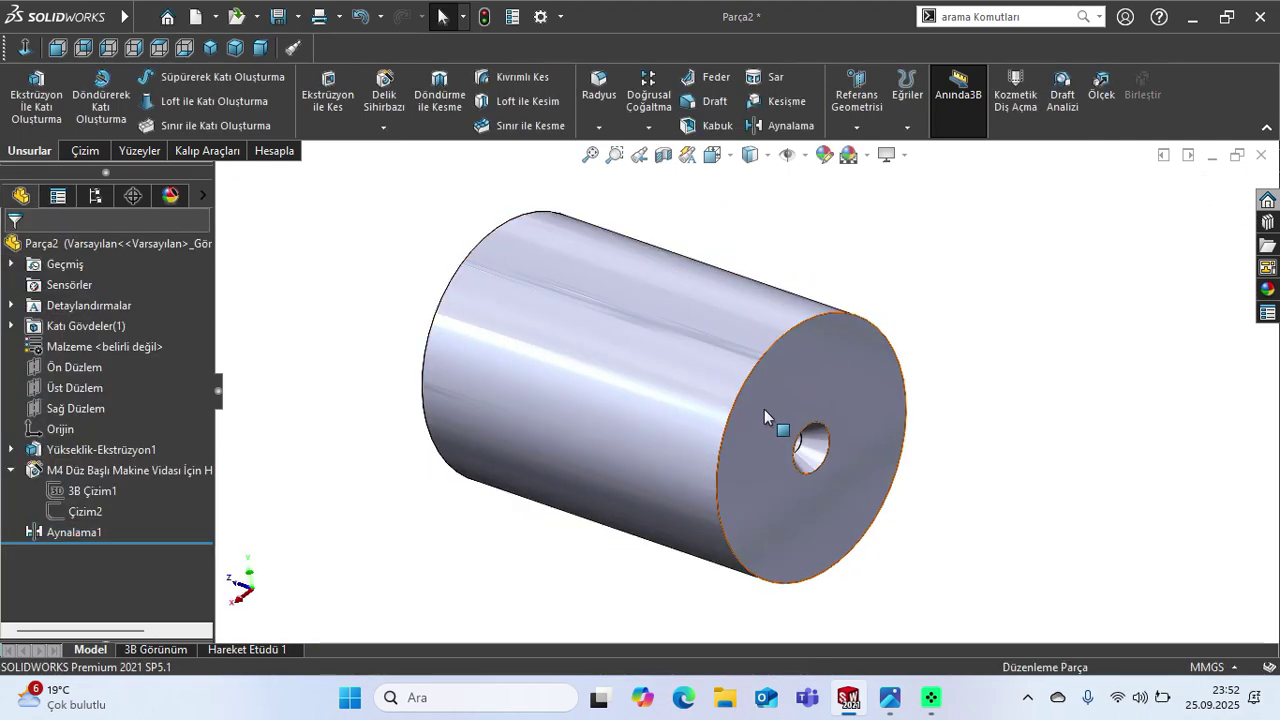
Chamfer the outer circular edges at both ends of the cylinder with a 1.5 mm distance at 45 degrees.
{"action": "middle_click_drag", "start_coordinate": [478, 335], "coordinate": [560, 330]}
{"action": "left_click", "coordinate": [598, 127]}
{"action": "left_click", "coordinate": [615, 172]}
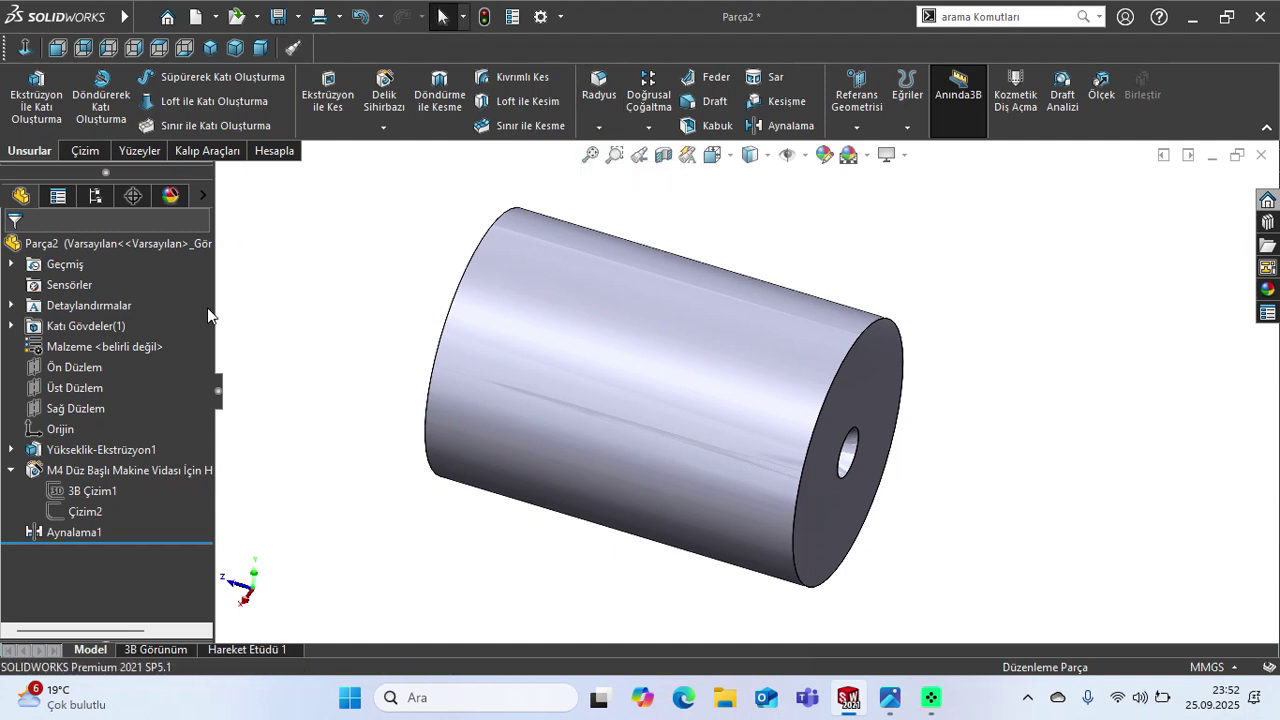
{"action": "left_click_drag", "start_coordinate": [204, 307], "coordinate": [205, 359]}
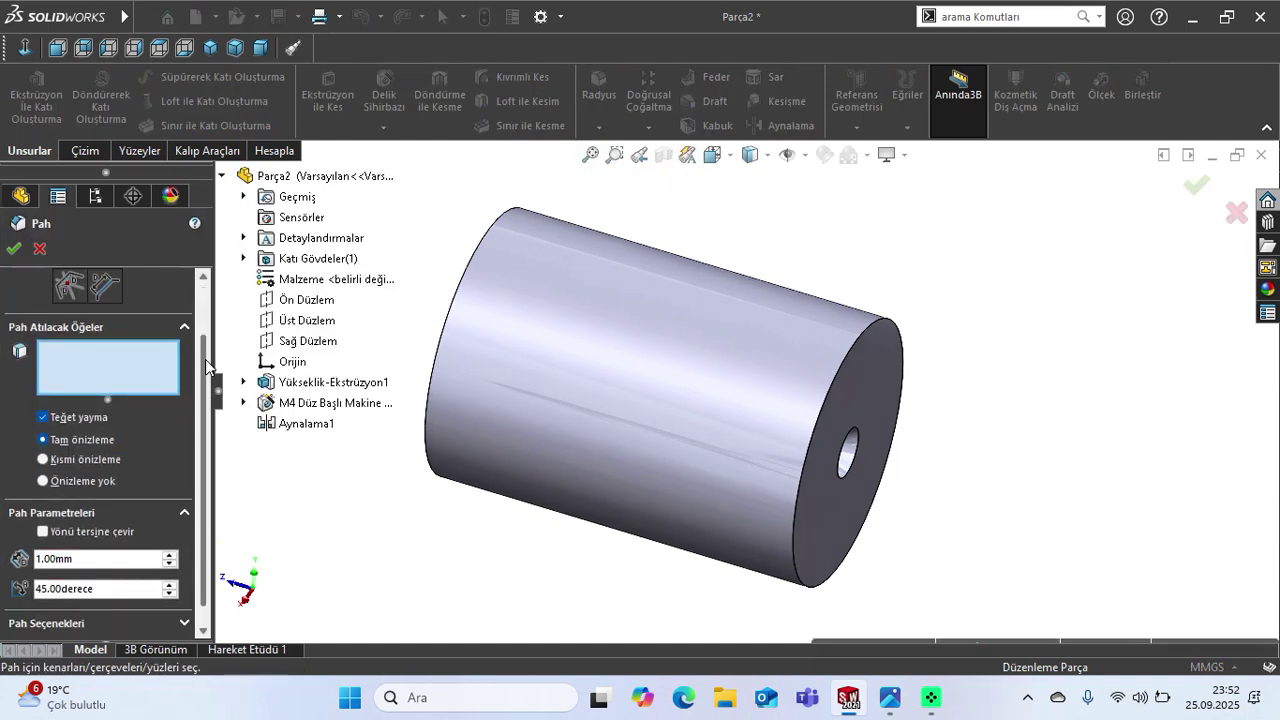
{"action": "left_click", "coordinate": [107, 559]}
{"action": "type", "text": "1.5"}
{"action": "key", "text": "Return"}
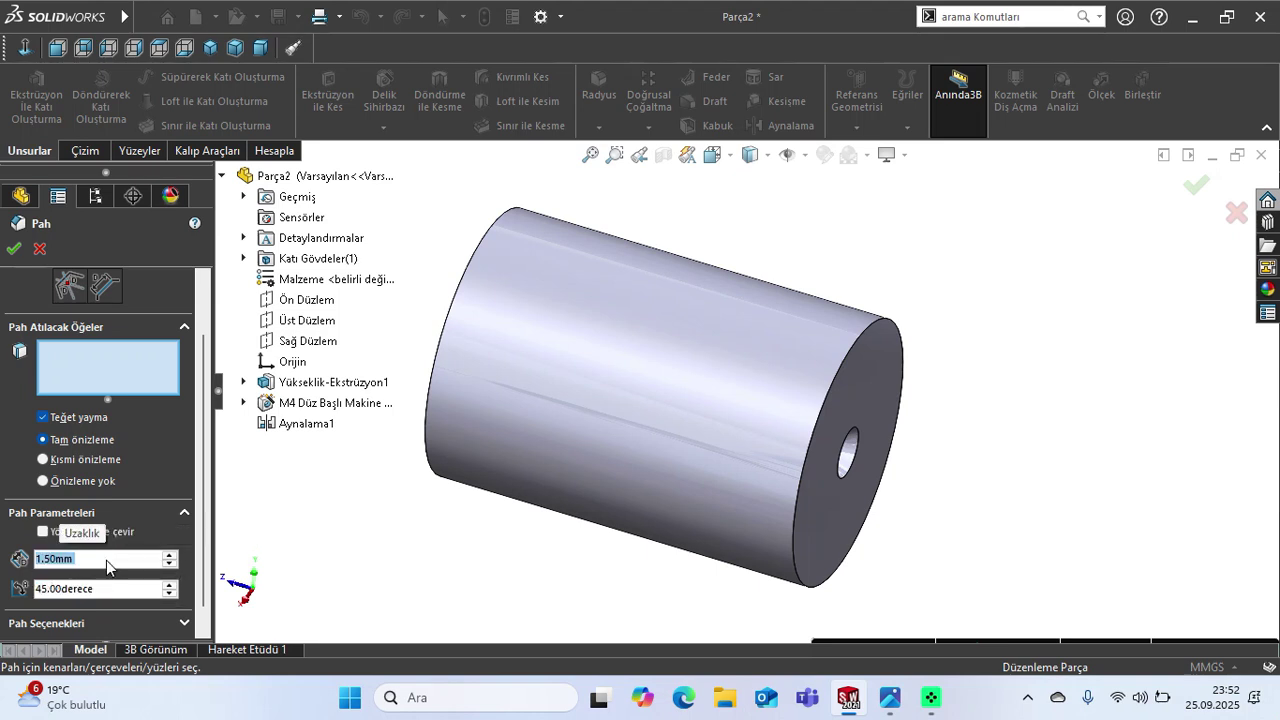
{"action": "left_click", "coordinate": [858, 334]}
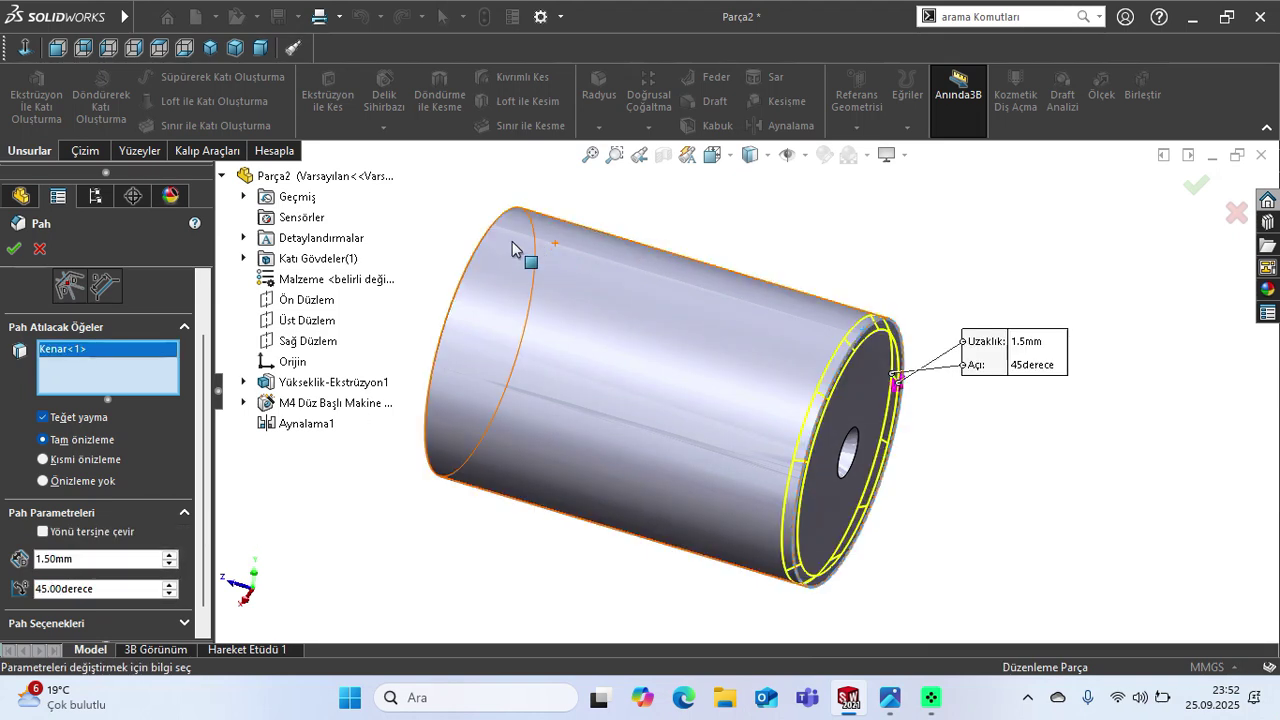
{"action": "left_click", "coordinate": [488, 238]}
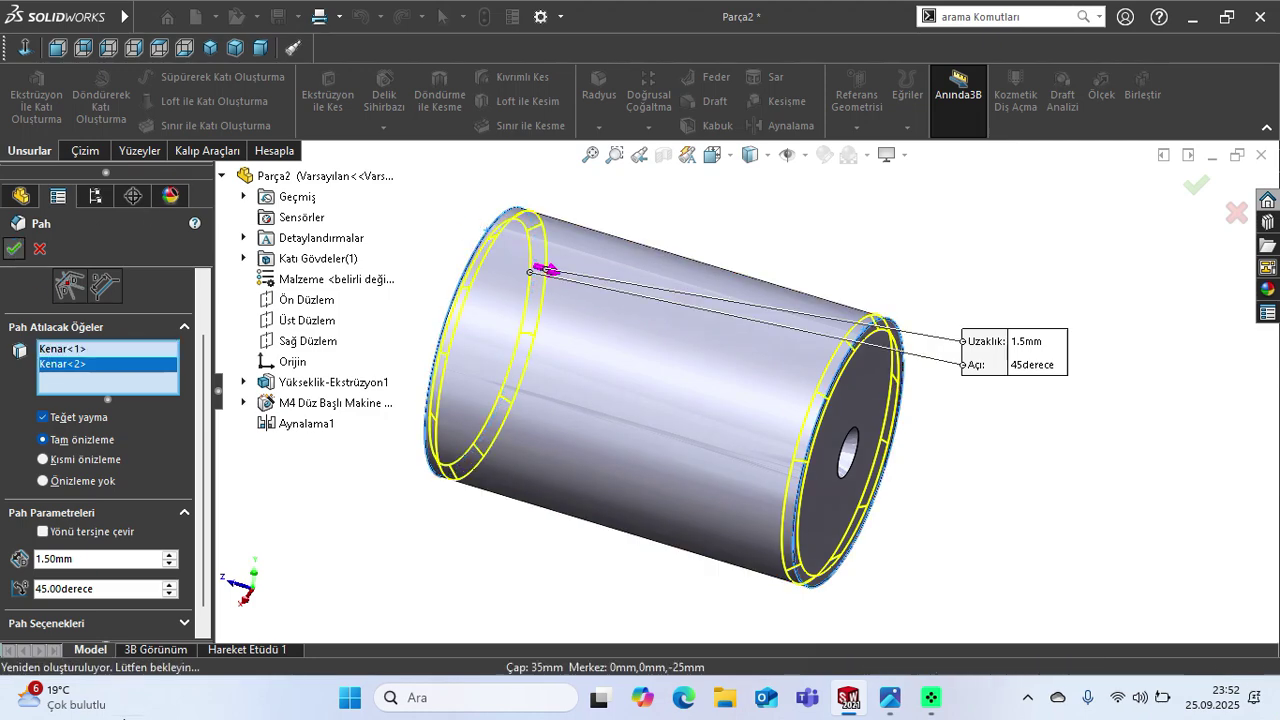
{"action": "key", "text": "Return"}
{"action": "middle_click_drag", "start_coordinate": [766, 336], "coordinate": [740, 330]}
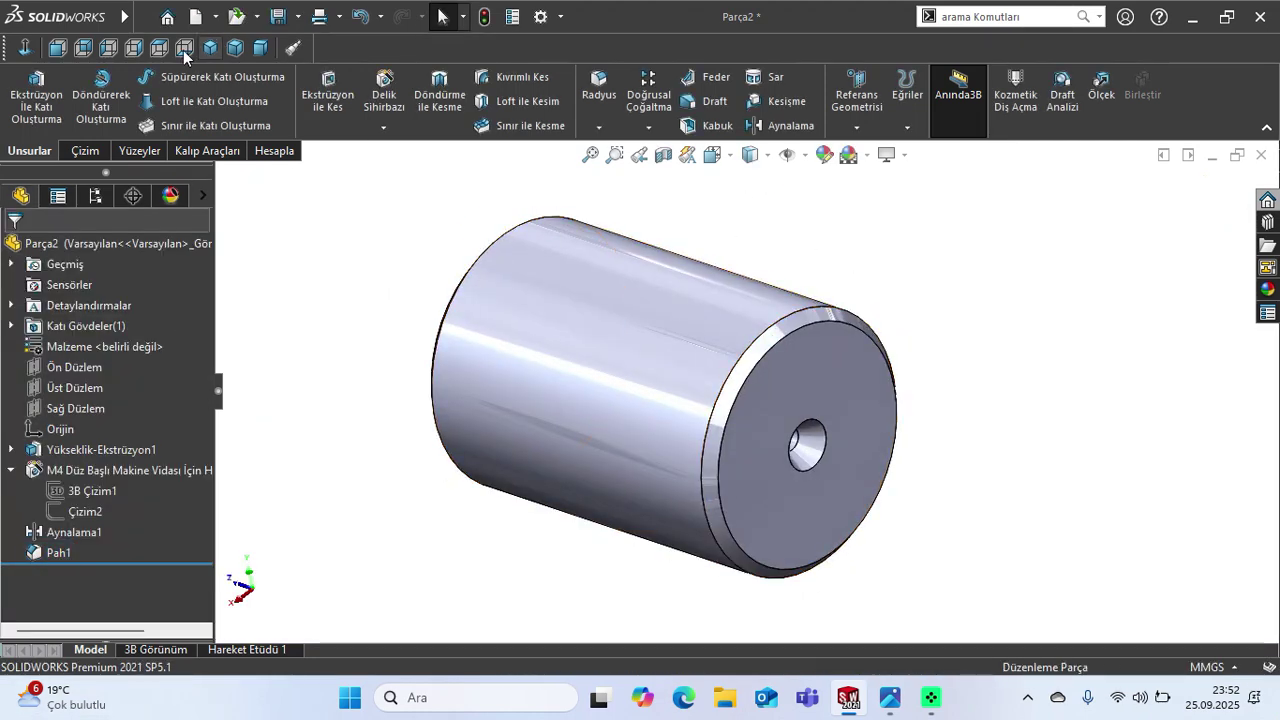
Section the chamfered part along Sağ Düzlem to expose the centre holes at both ends.
{"action": "left_click", "coordinate": [210, 48]}
{"action": "middle_click_drag", "start_coordinate": [744, 442], "coordinate": [543, 517]}
{"action": "scroll", "coordinate": [638, 417], "scroll_direction": "down", "scroll_amount": 3}
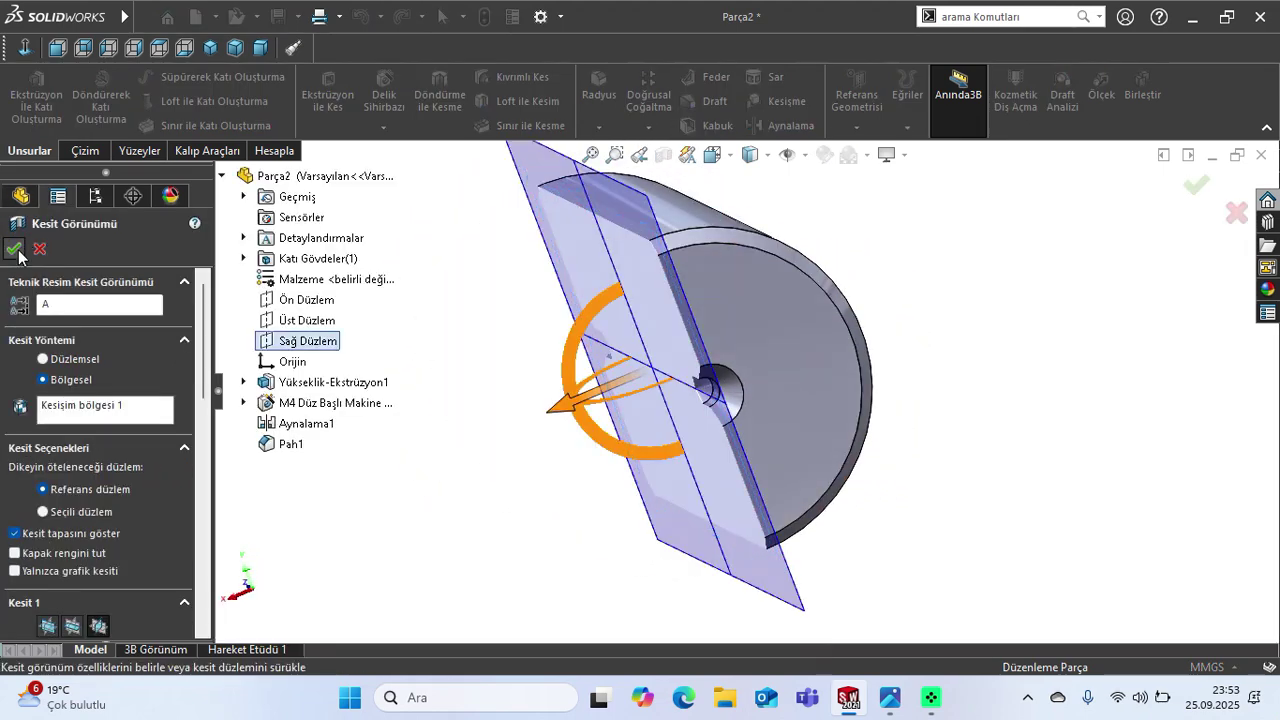
{"action": "key", "text": "Return"}
{"action": "key", "text": "ctrl+8"}
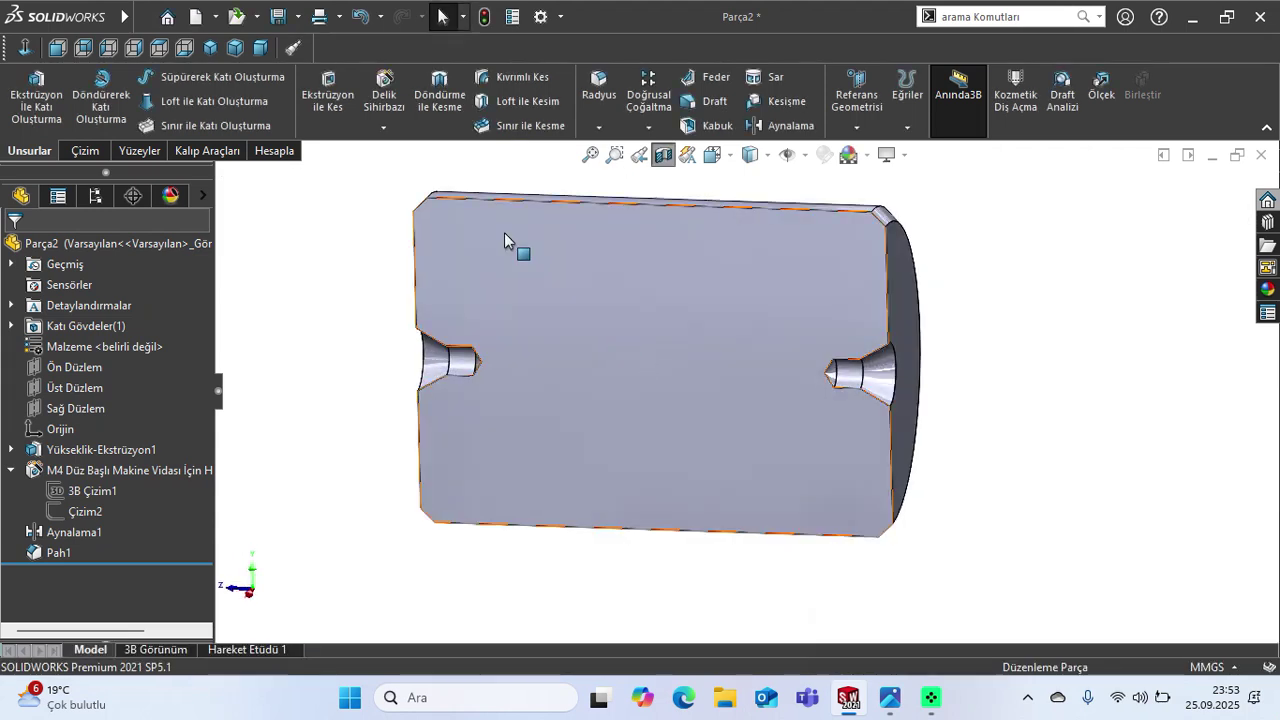
View the cut face square-on to examine the holes and chamfers, and turn off the section view.
{"action": "left_click", "coordinate": [26, 50]}
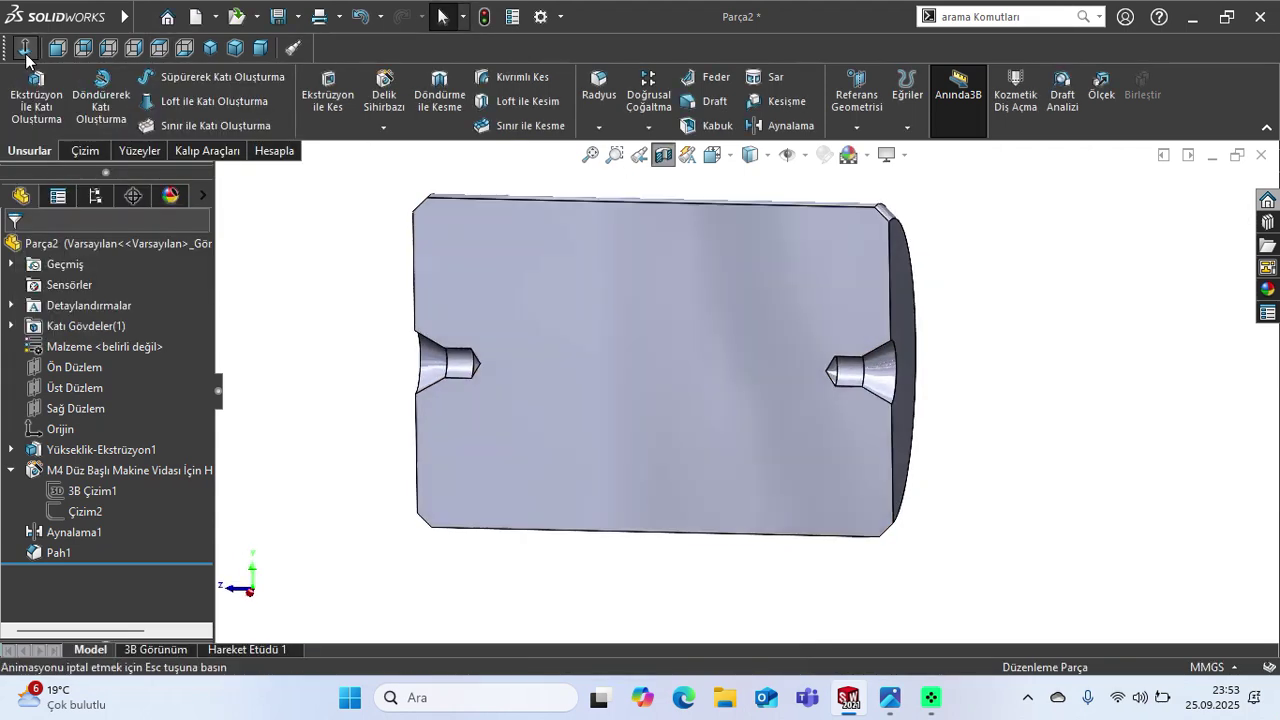
{"action": "scroll", "coordinate": [651, 334], "scroll_direction": "down", "scroll_amount": 2}
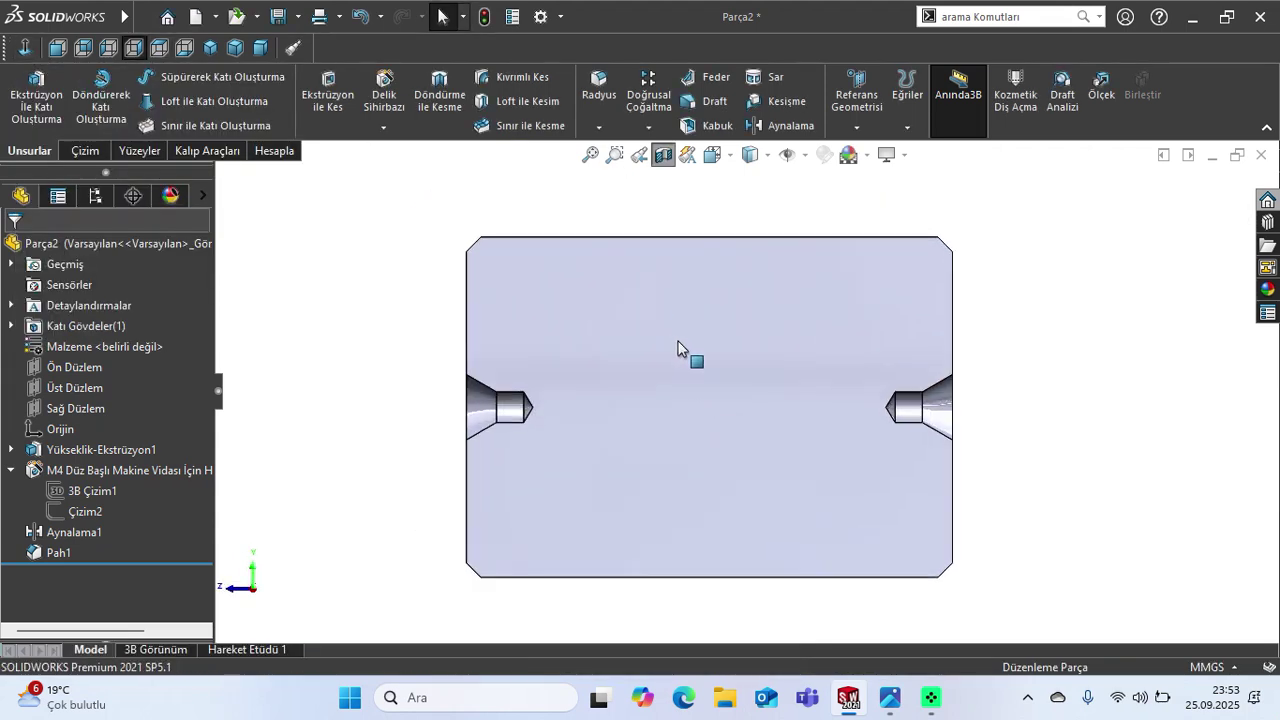
{"action": "scroll", "coordinate": [712, 375], "scroll_direction": "up", "scroll_amount": 1}
{"action": "scroll", "coordinate": [712, 368], "scroll_direction": "up", "scroll_amount": 1}
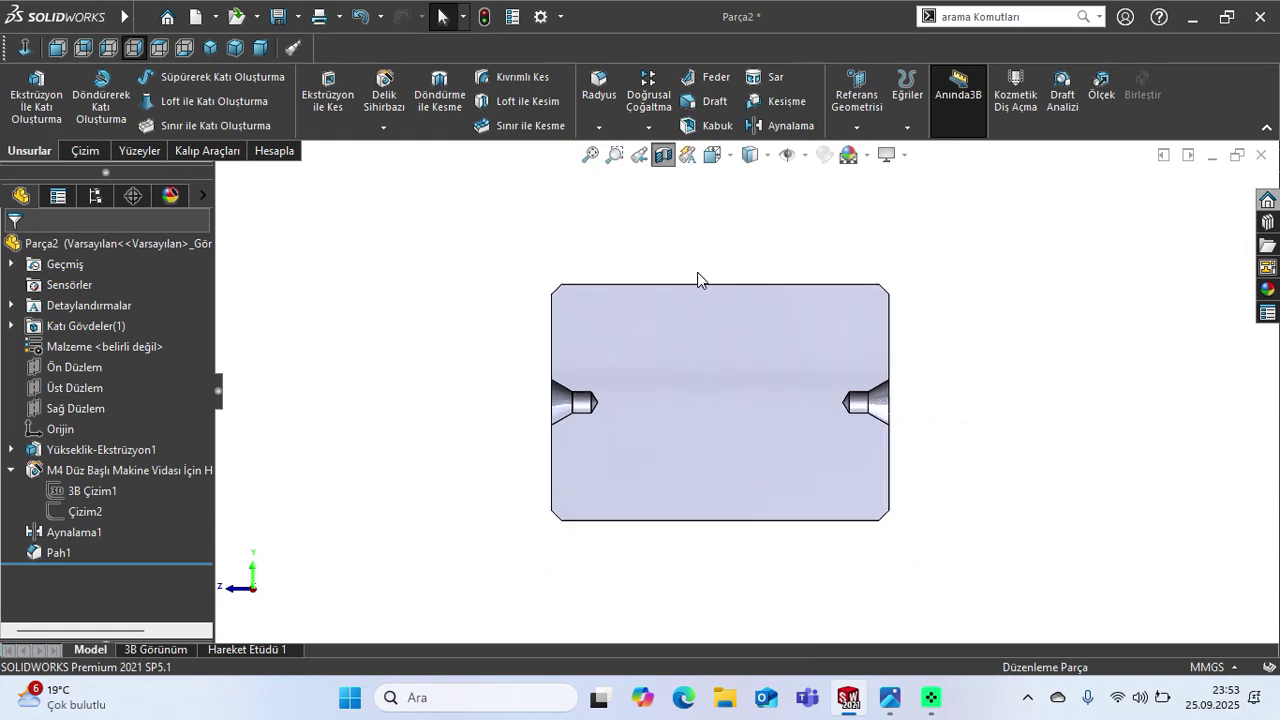
{"action": "left_click", "coordinate": [663, 154]}
{"action": "middle_click_drag", "start_coordinate": [720, 420], "coordinate": [795, 410]}
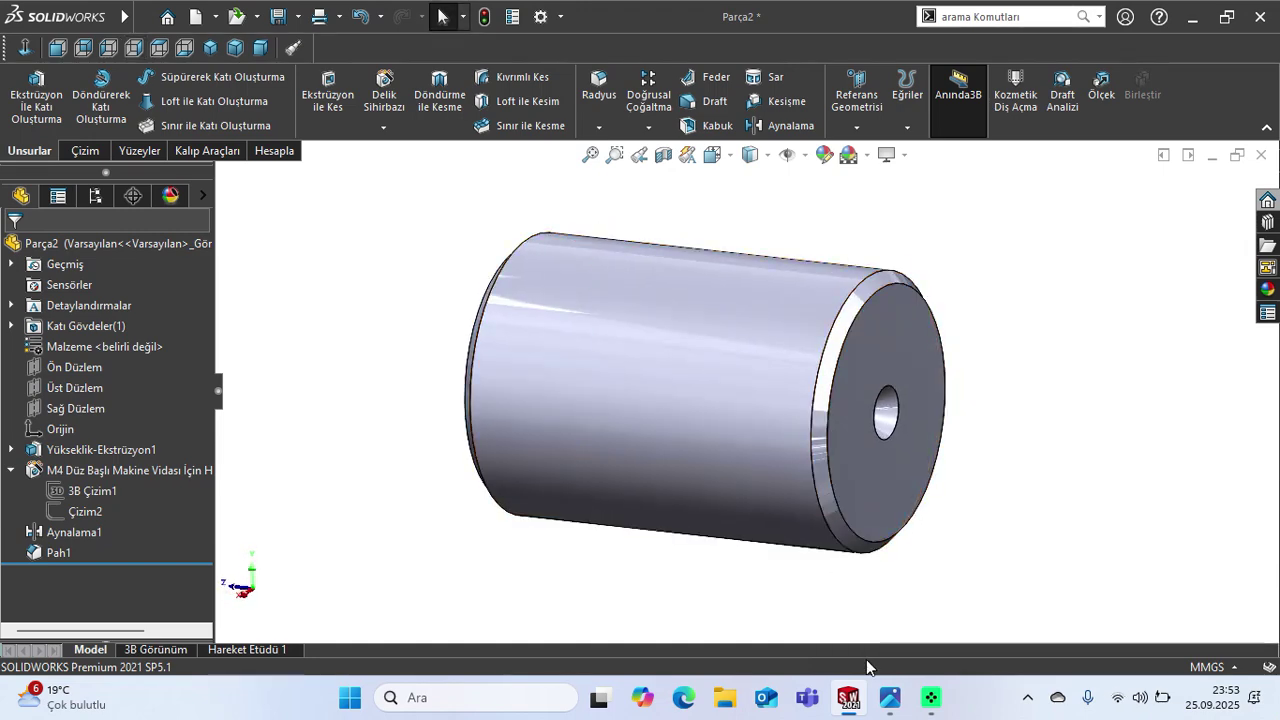